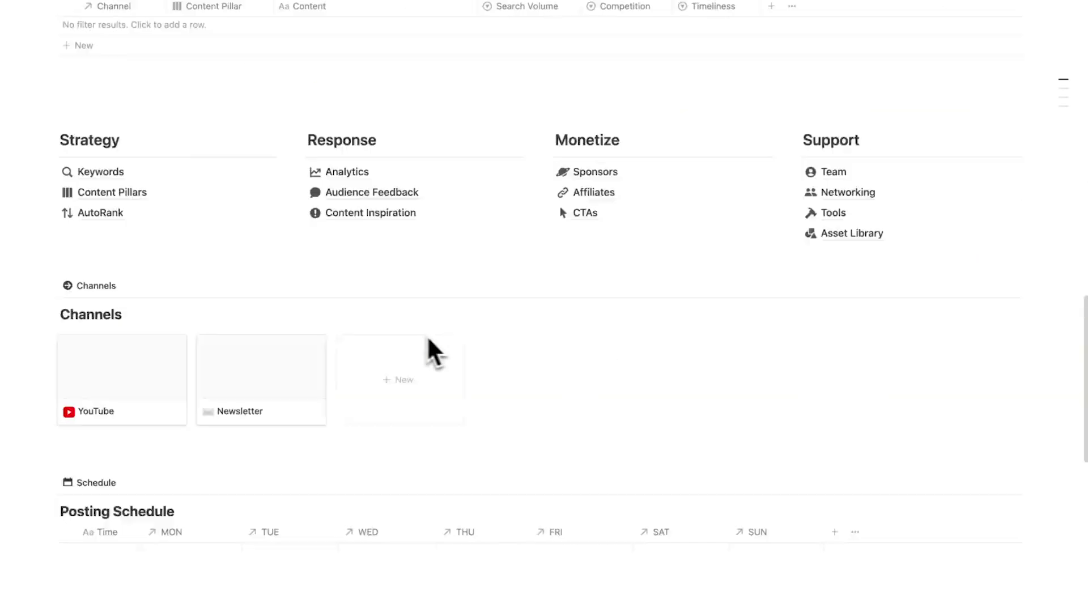
Step: Scroll down the Publish OS page to reach the Ideas table
scroll(429, 338, "up", 20)
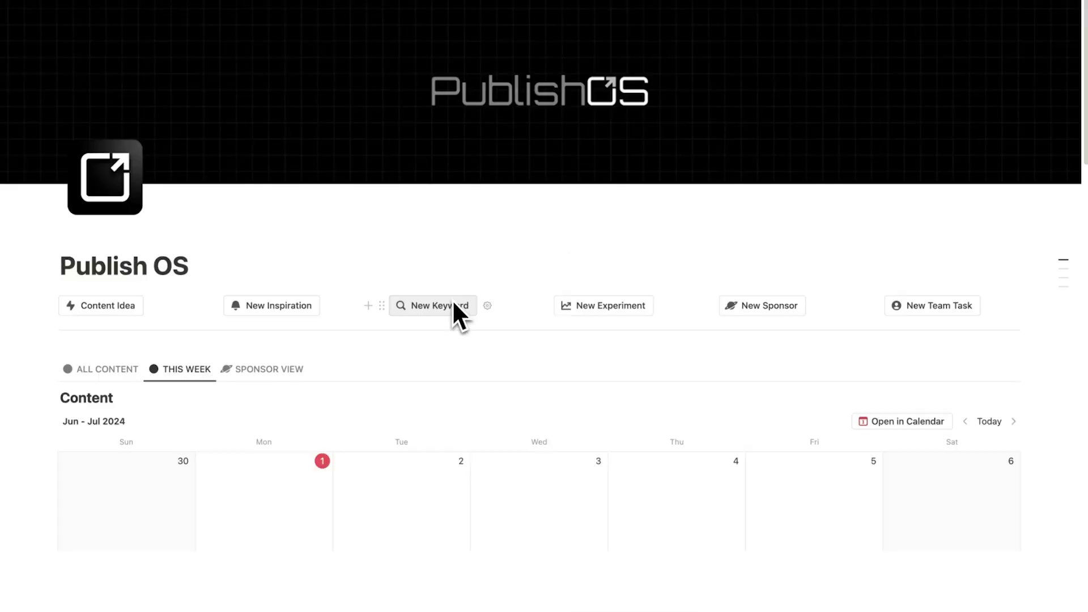
scroll(452, 340, "down", 7)
scroll(454, 386, "down", 4)
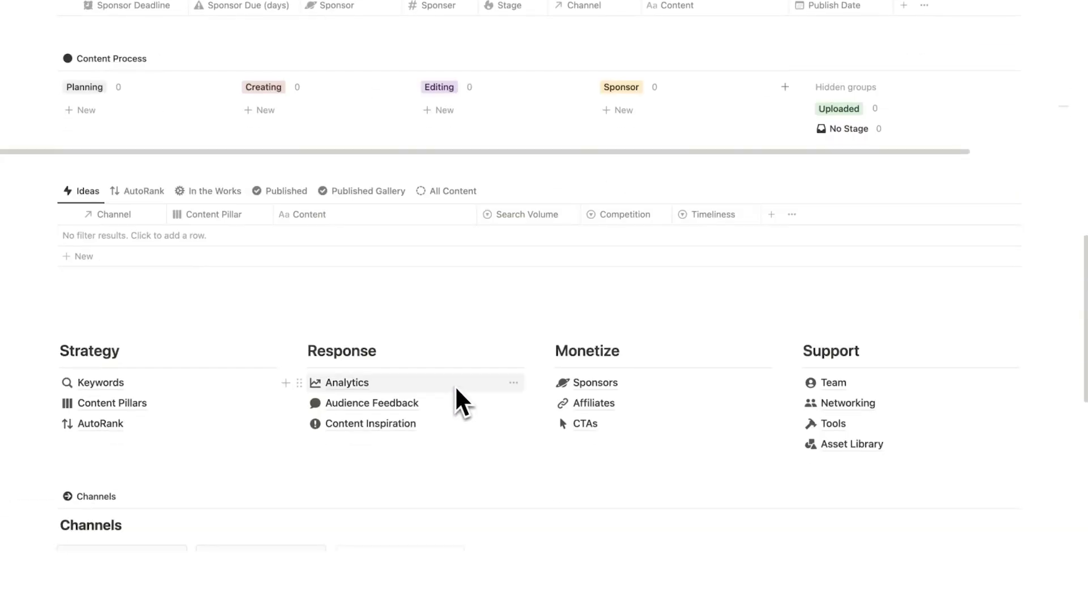
Step: Add an Ideas row titled 'Vegan Desserts for Saturday Nights'
left_click(85, 256)
type("New")
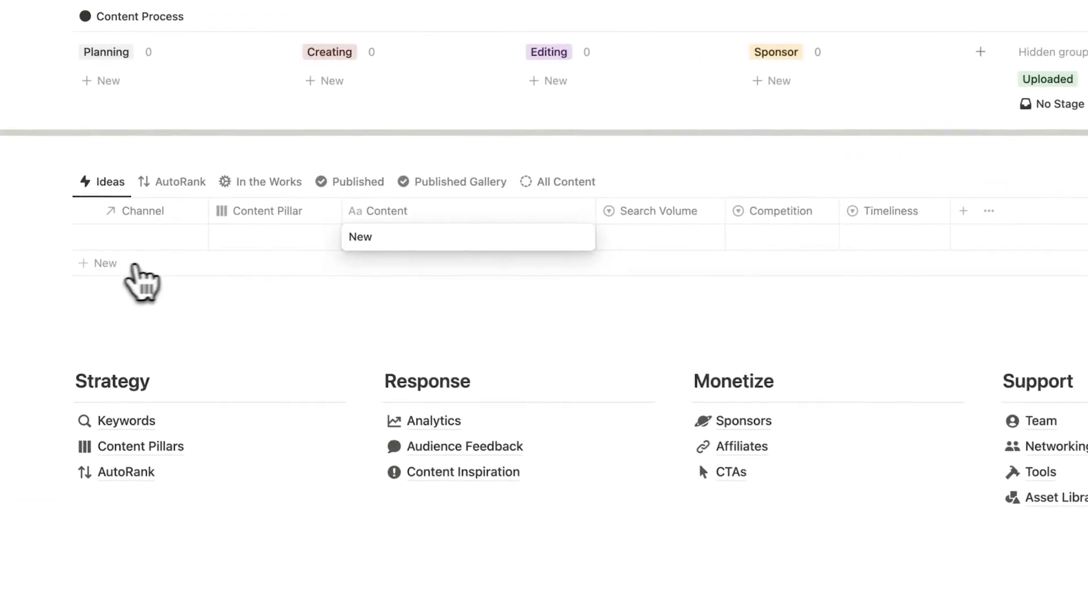
key("BackSpace")
type("Vegan Dessert")
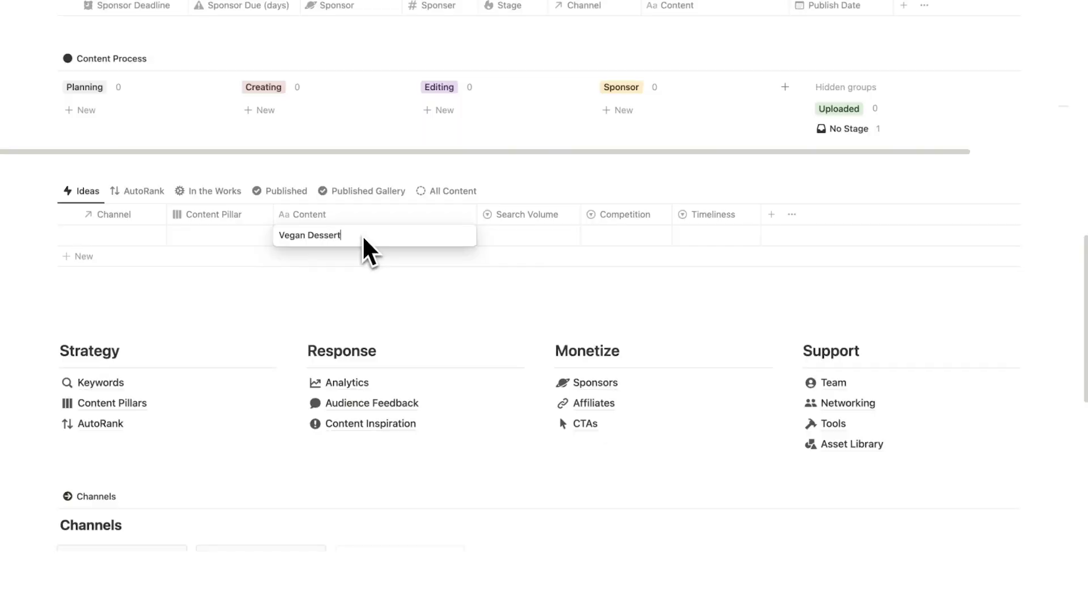
type("s for Saturday Nights")
key("Return")
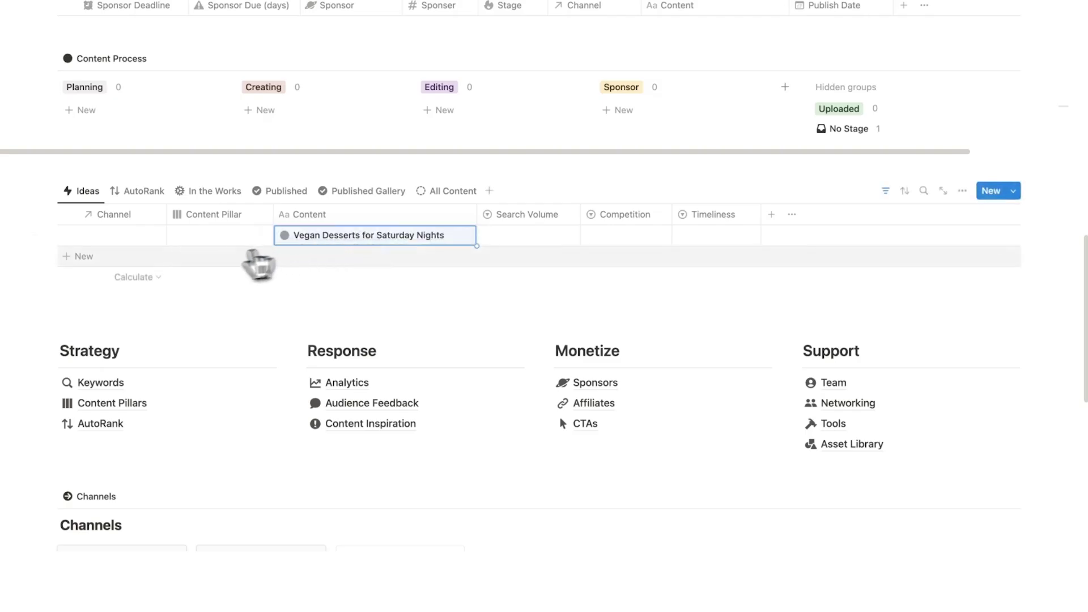
Step: Add rows 'The Ultimate Vegan Breakfast Food' and 'How to Make Vegan Cheese at Home'
left_click(258, 263)
type("The Ultimate Vegan B")
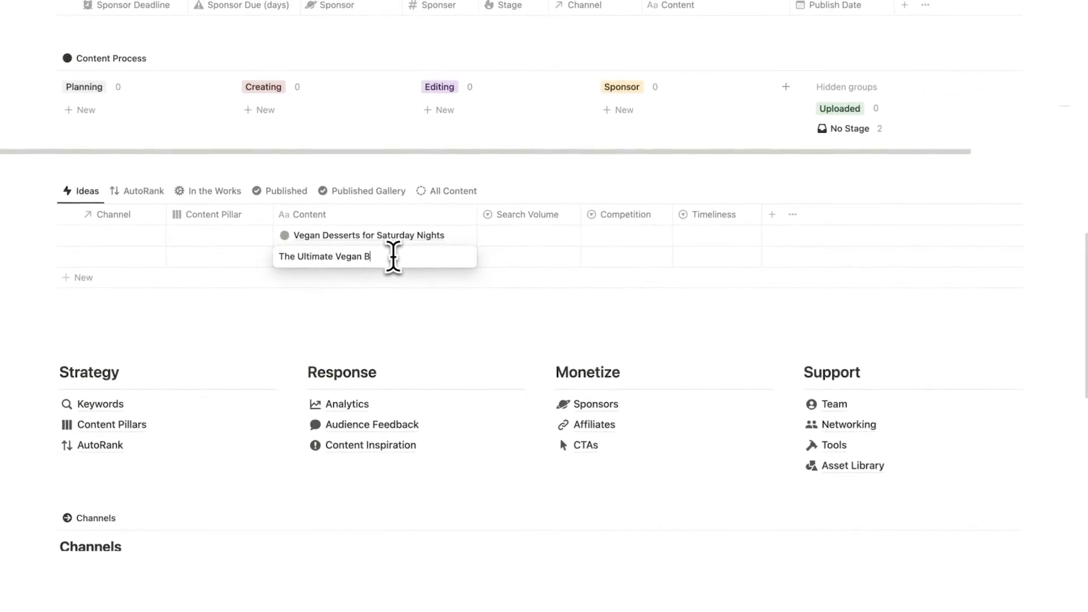
type("reakfast Foo")
type("d")
left_click(376, 277)
type("How to Make Vegan Cheese")
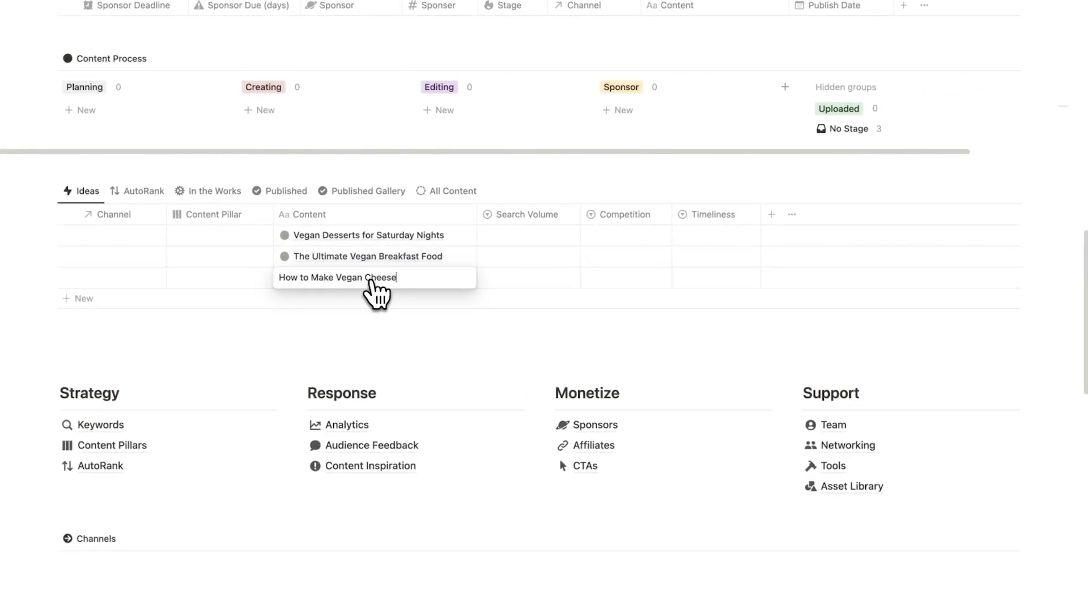
type(" at Home")
key("Return")
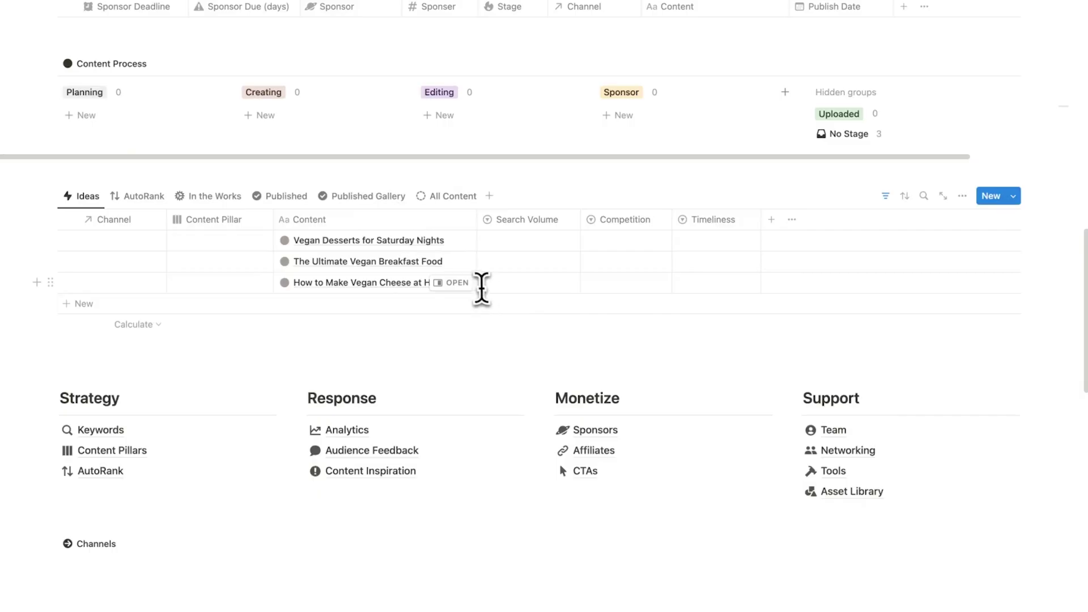
Step: Set Search Volume to Low for the desserts idea and High for the breakfast idea
scroll(434, 249, "down", 1)
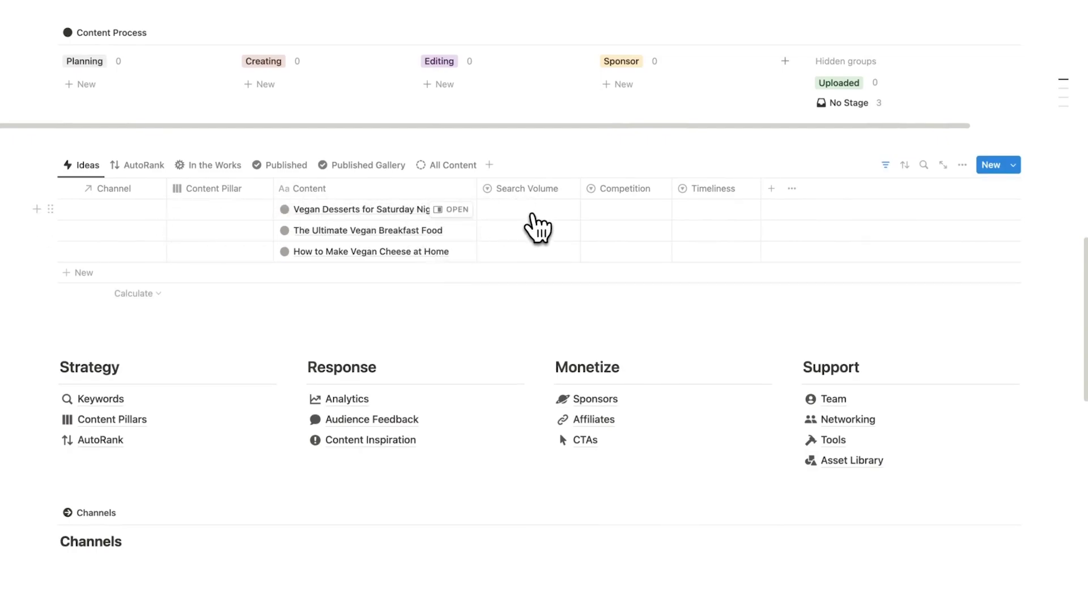
left_click(532, 215)
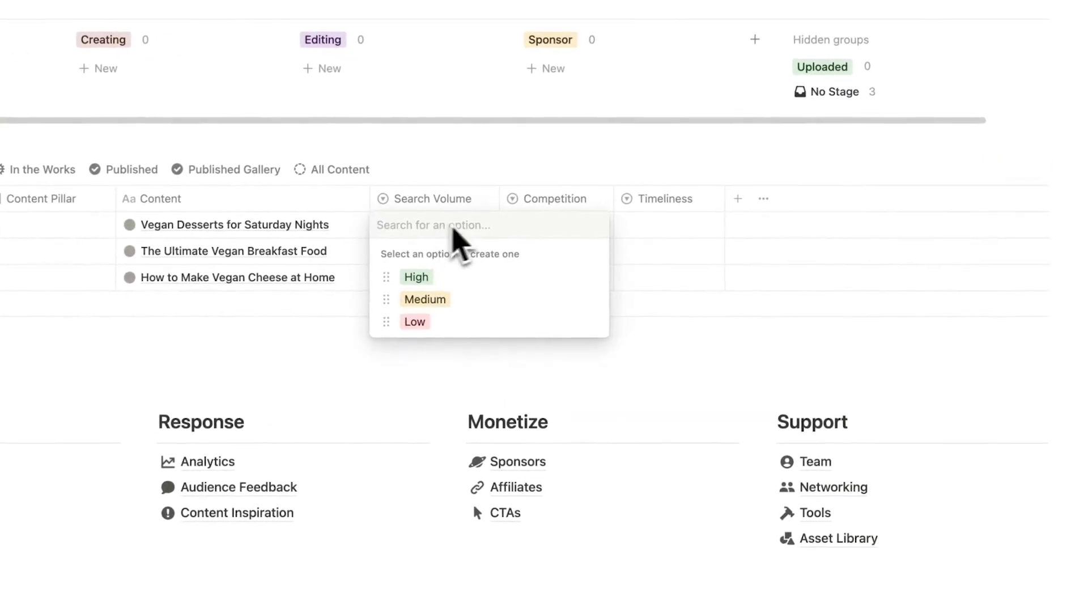
key("Escape")
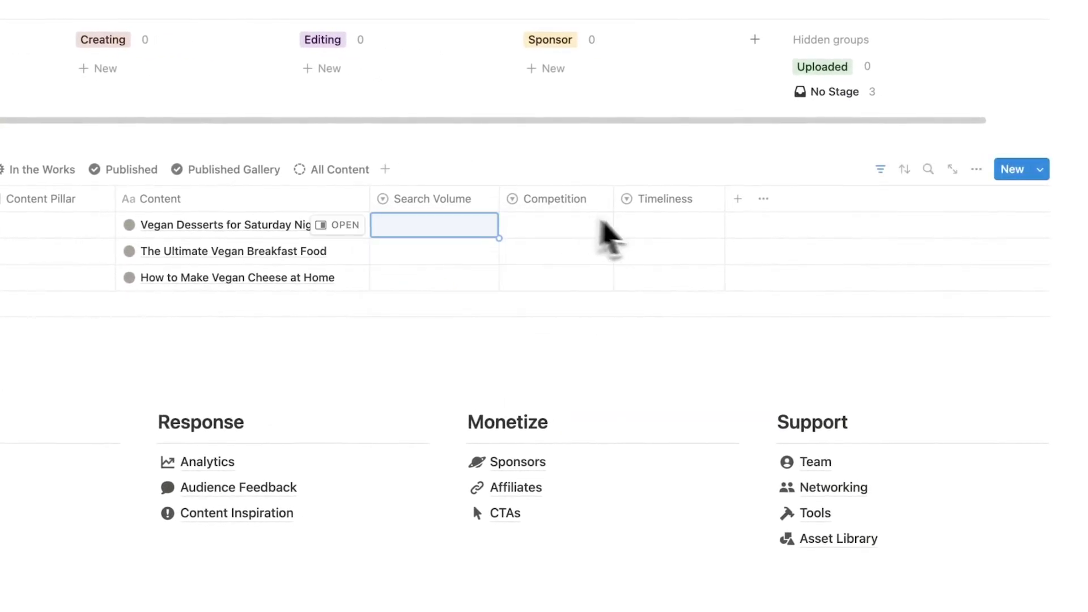
left_click(398, 225)
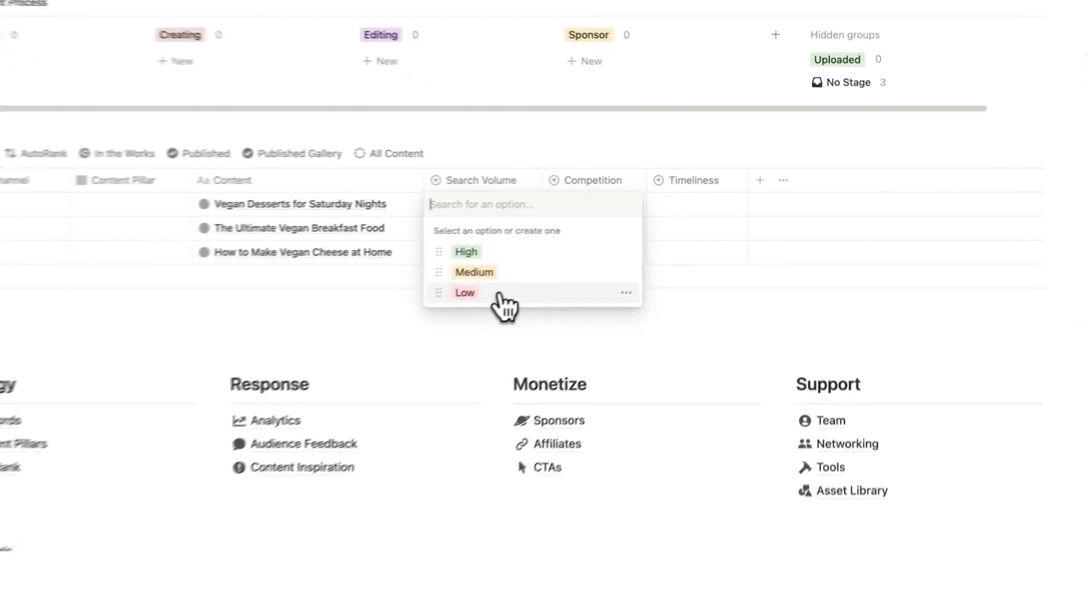
left_click(552, 290)
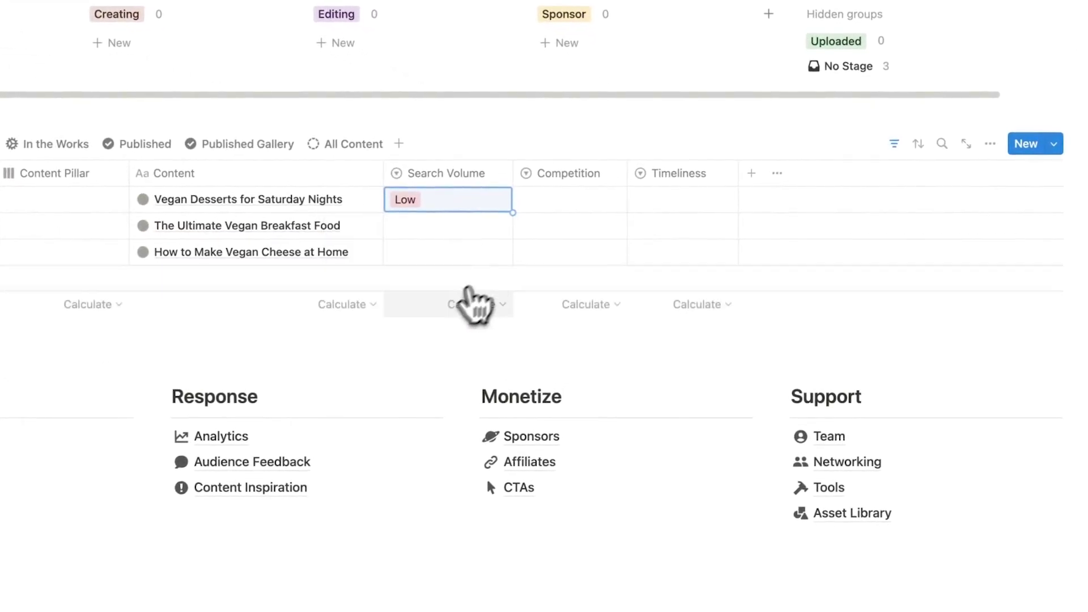
left_click(416, 227)
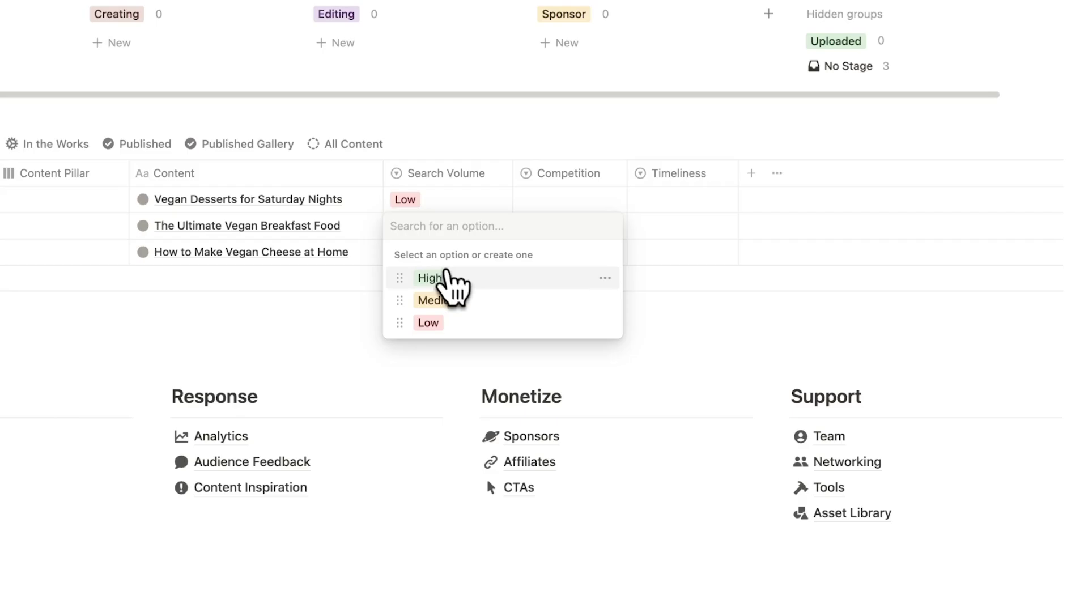
left_click(452, 281)
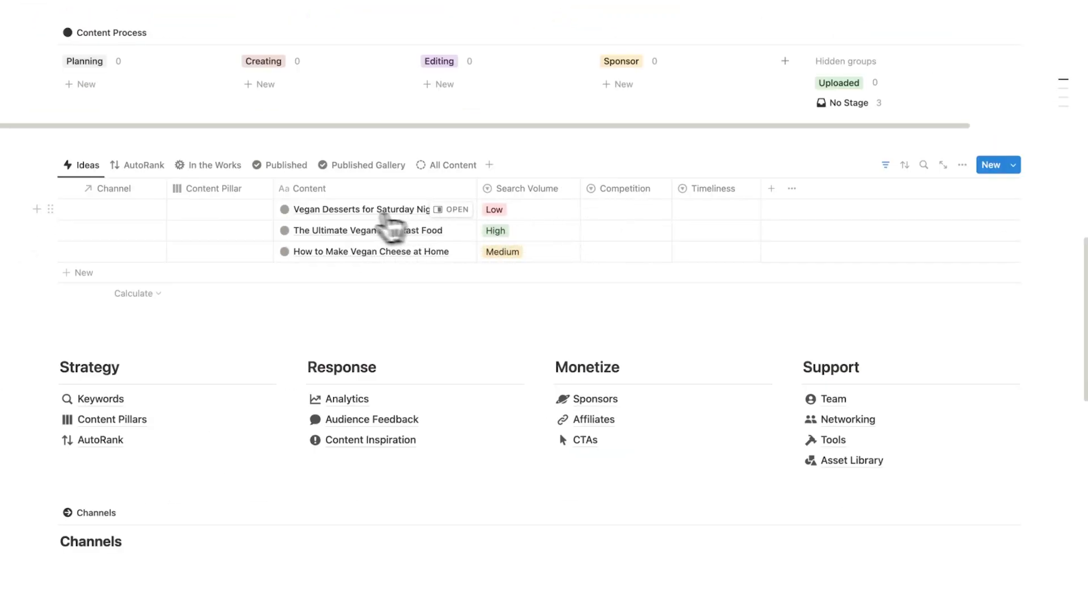
Step: Set Competition to High for desserts, Low for breakfast and Medium for vegan cheese
left_click(623, 210)
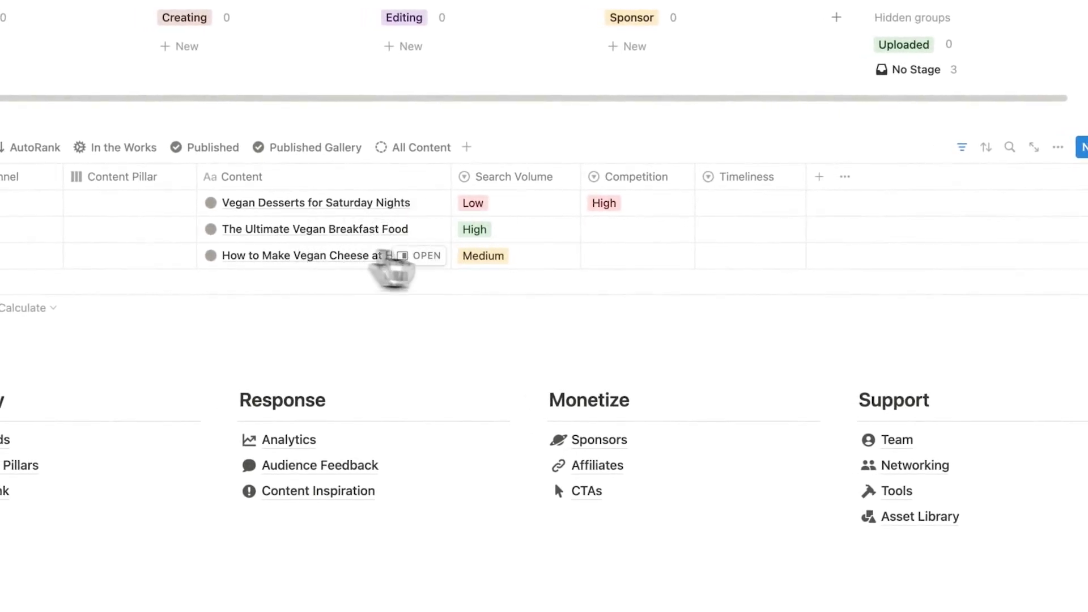
left_click(657, 251)
left_click(649, 326)
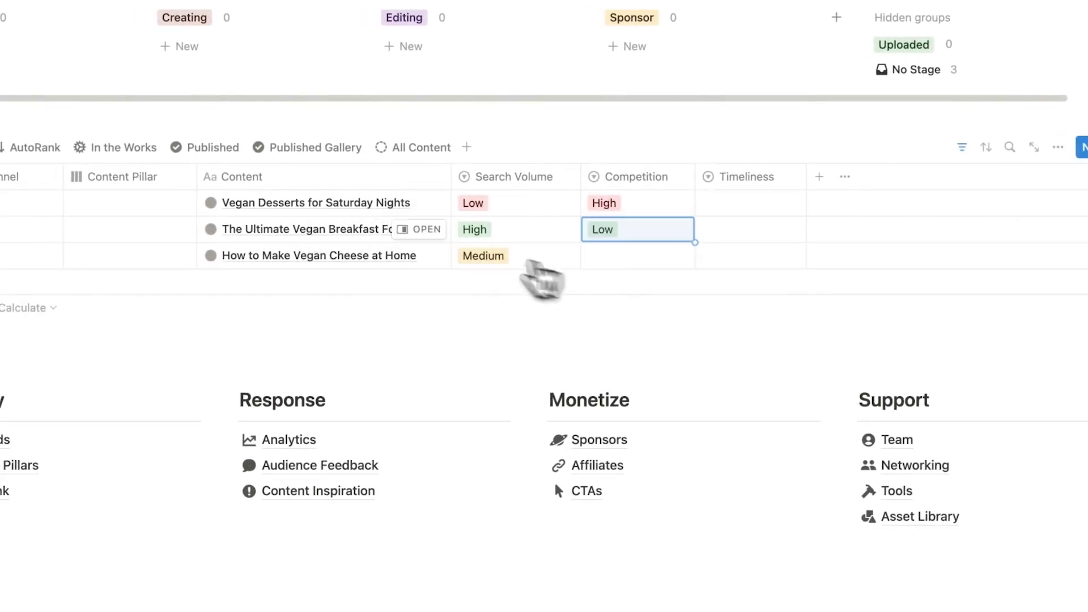
left_click(651, 256)
left_click(650, 327)
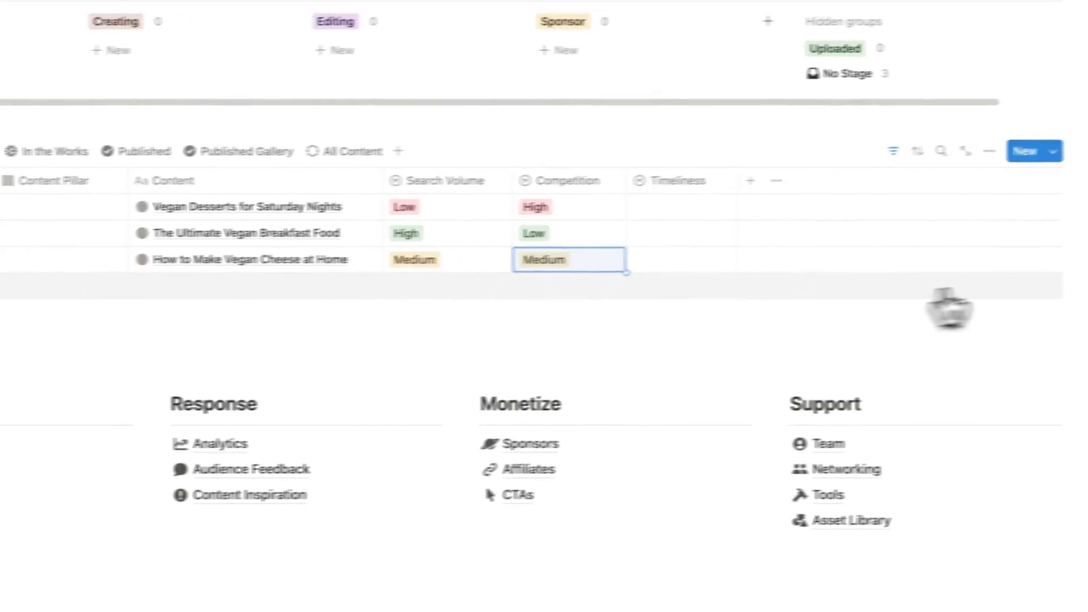
left_click(1037, 243)
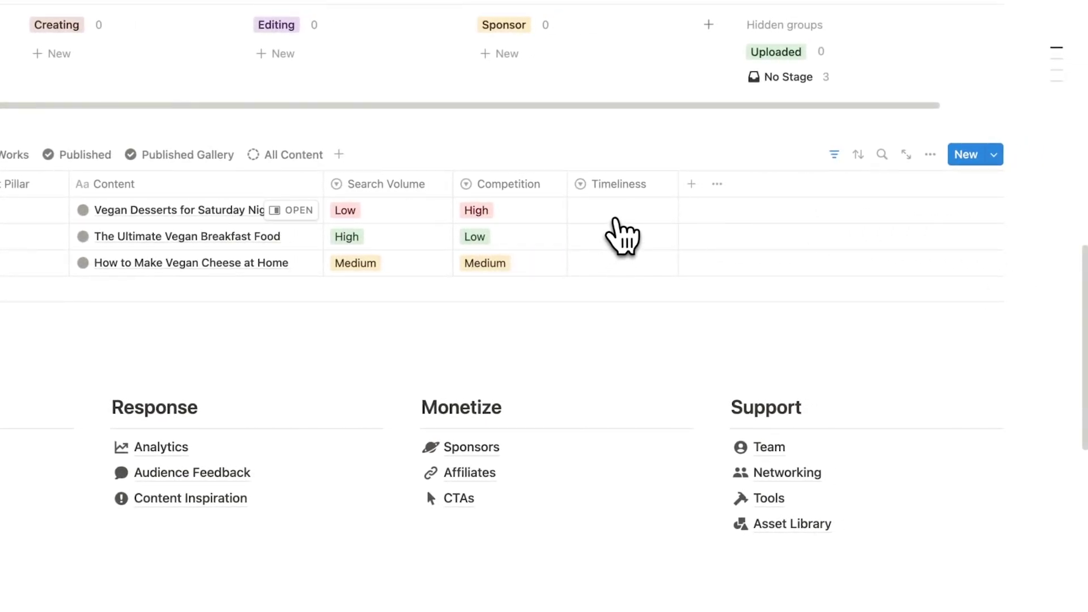
Step: Add a 'Making Vegan Bacon' idea and mark its Timeliness as Trending
left_click(124, 287)
type("Making Vegan Bacon")
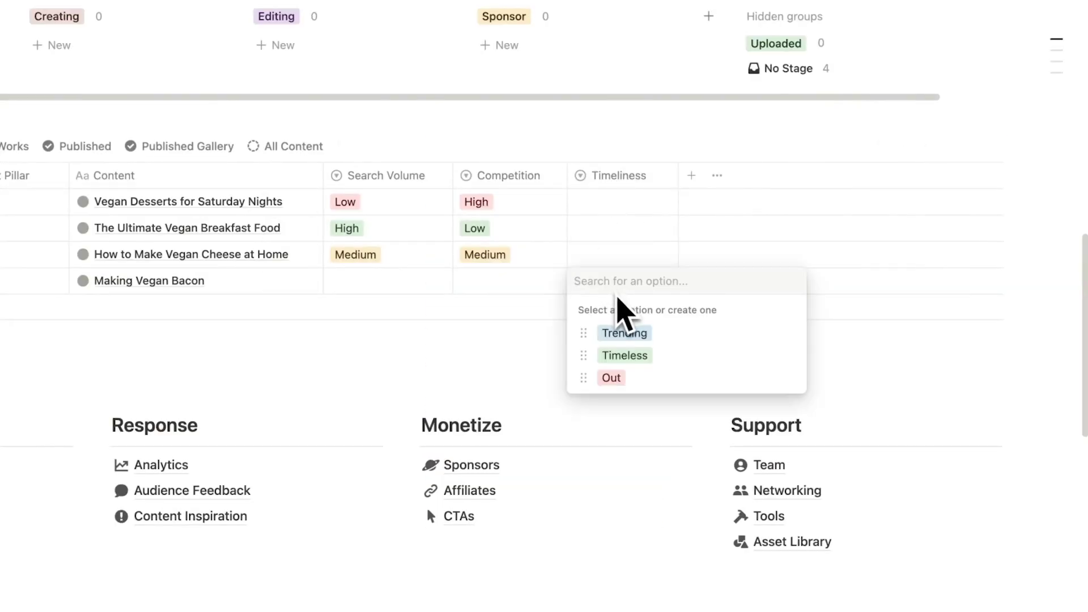
left_click(629, 333)
left_click(1063, 321)
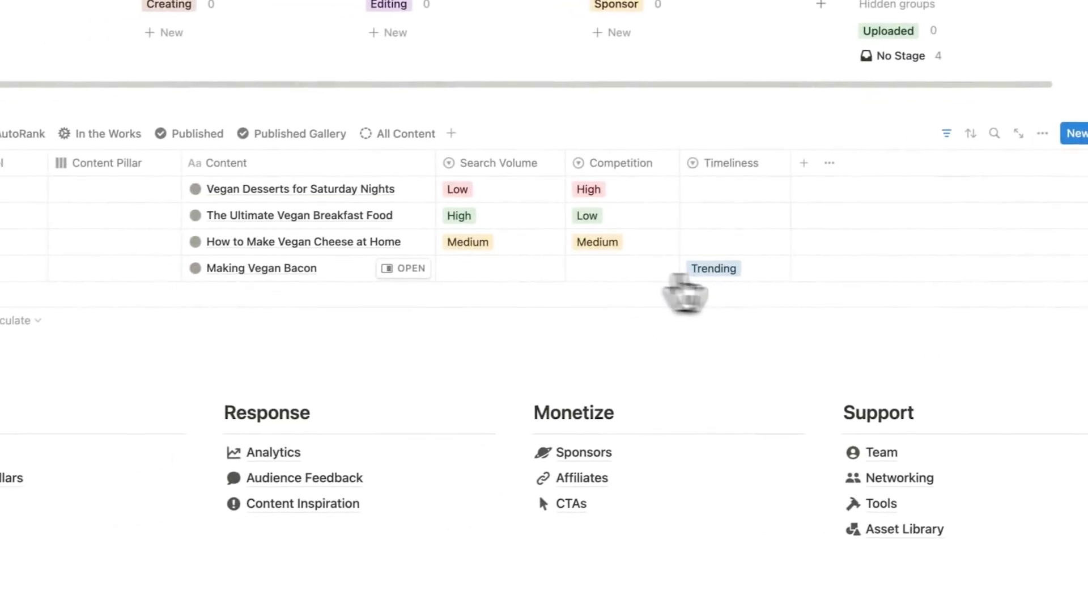
Step: Rate Making Vegan Bacon's Search Volume and Competition both High
left_click(482, 271)
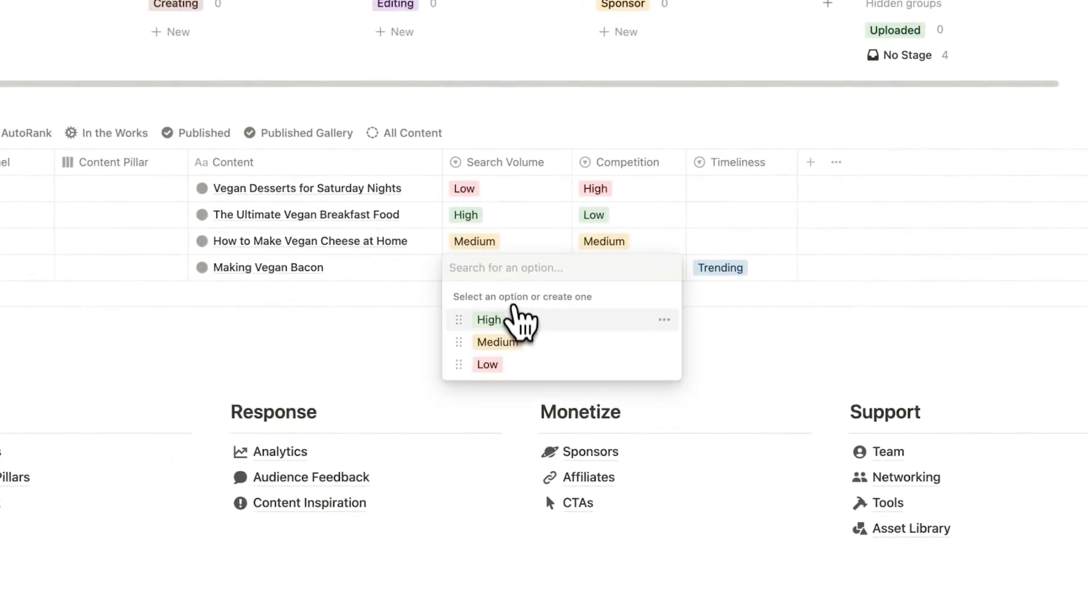
left_click(513, 312)
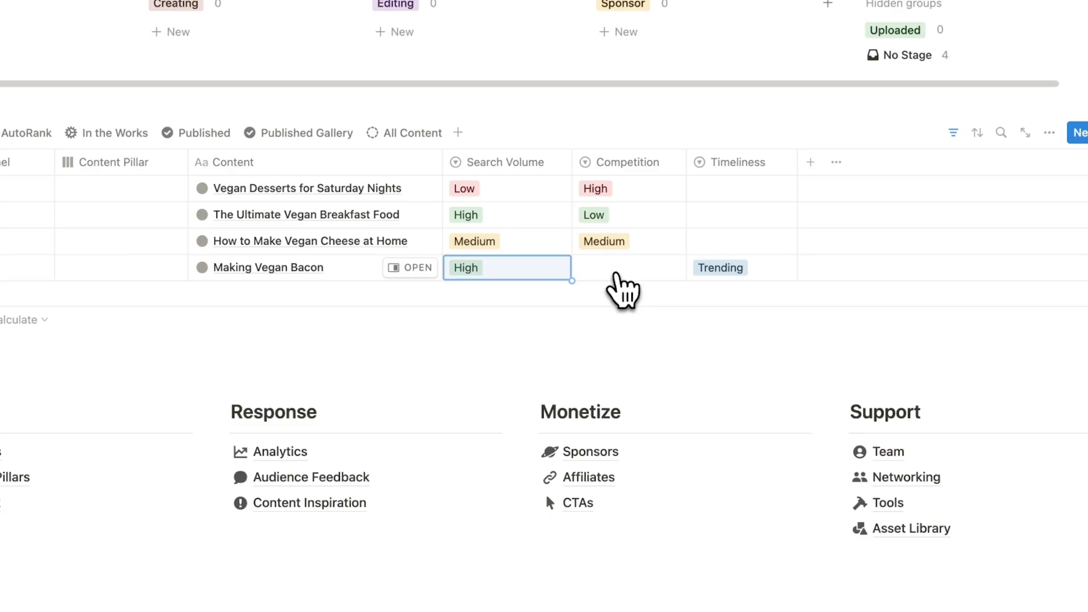
left_click(623, 289)
left_click(651, 320)
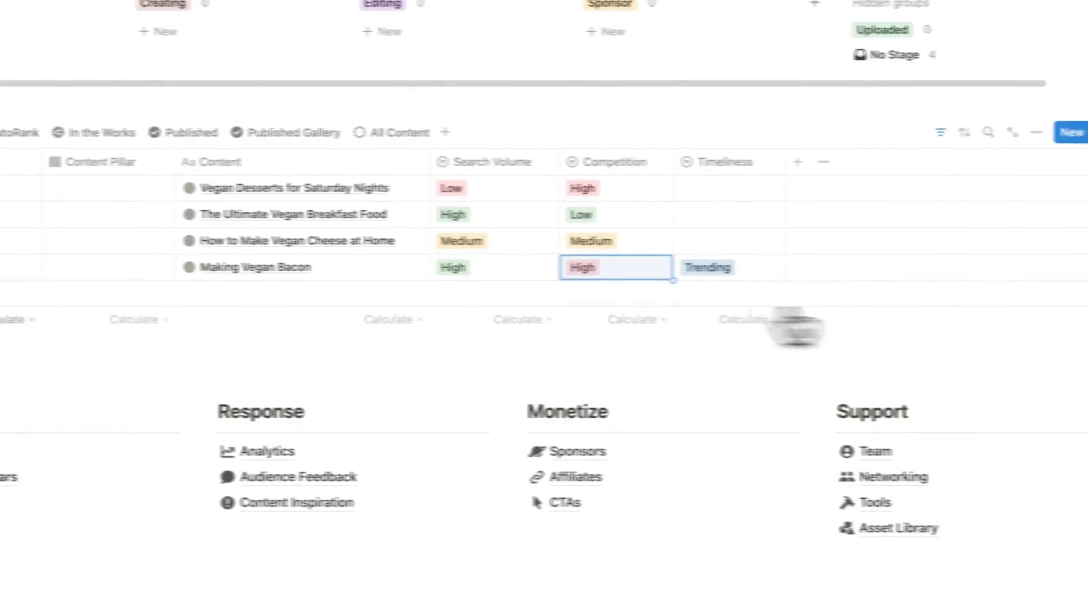
key("Escape")
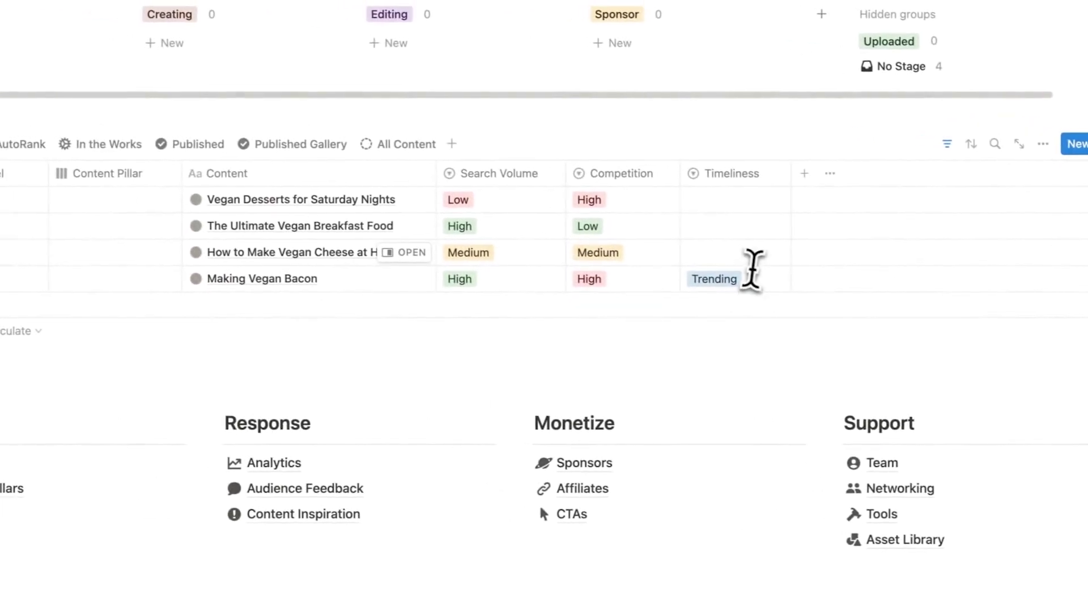
Step: Mark the desserts, breakfast and vegan cheese ideas as Timeless
left_click(737, 200)
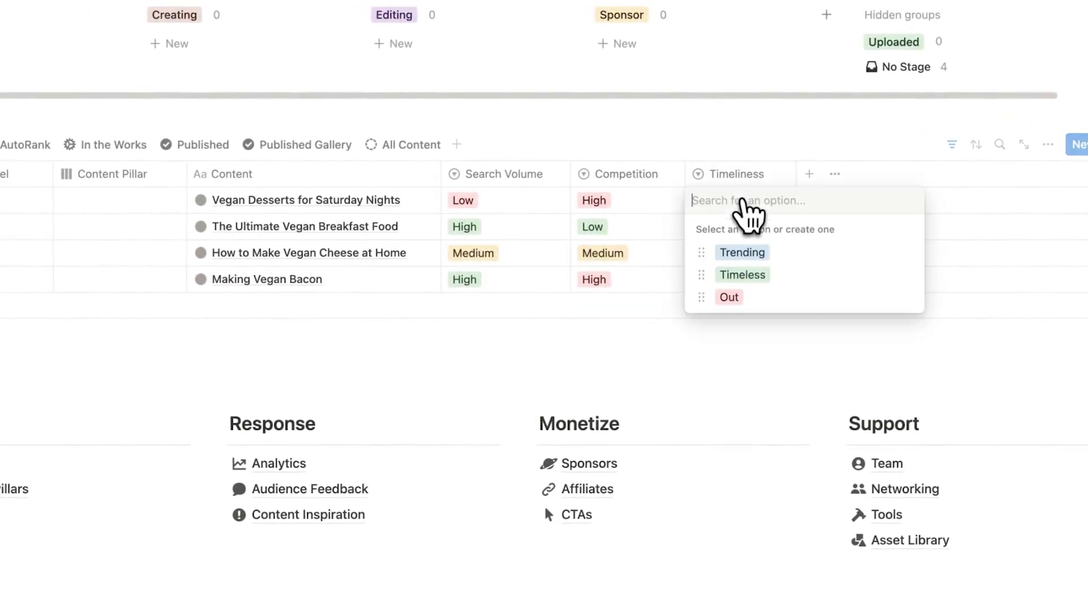
left_click(751, 274)
left_click(748, 229)
left_click(758, 299)
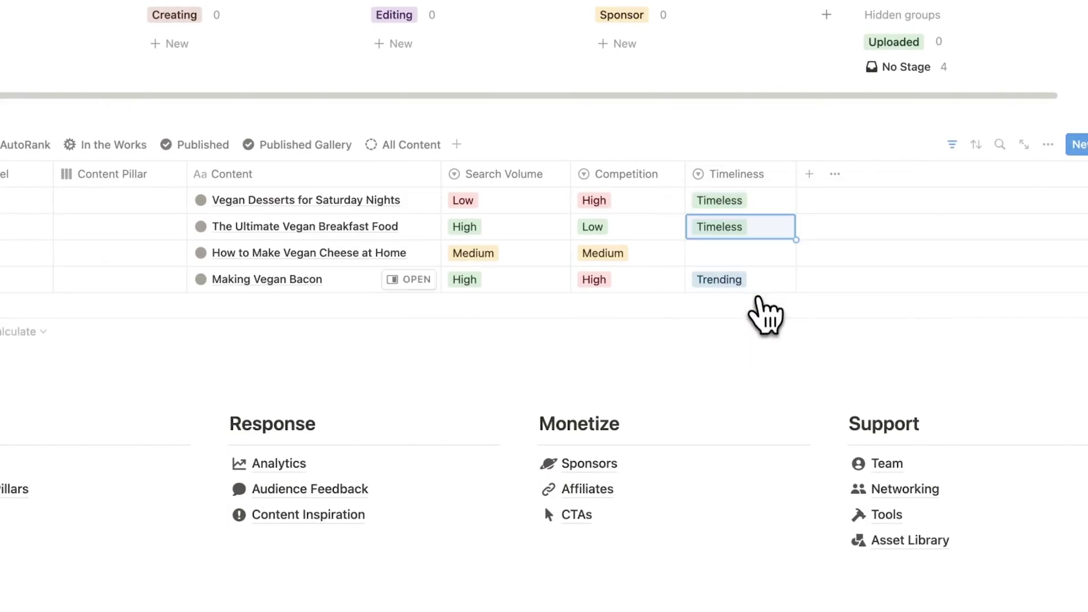
left_click(740, 255)
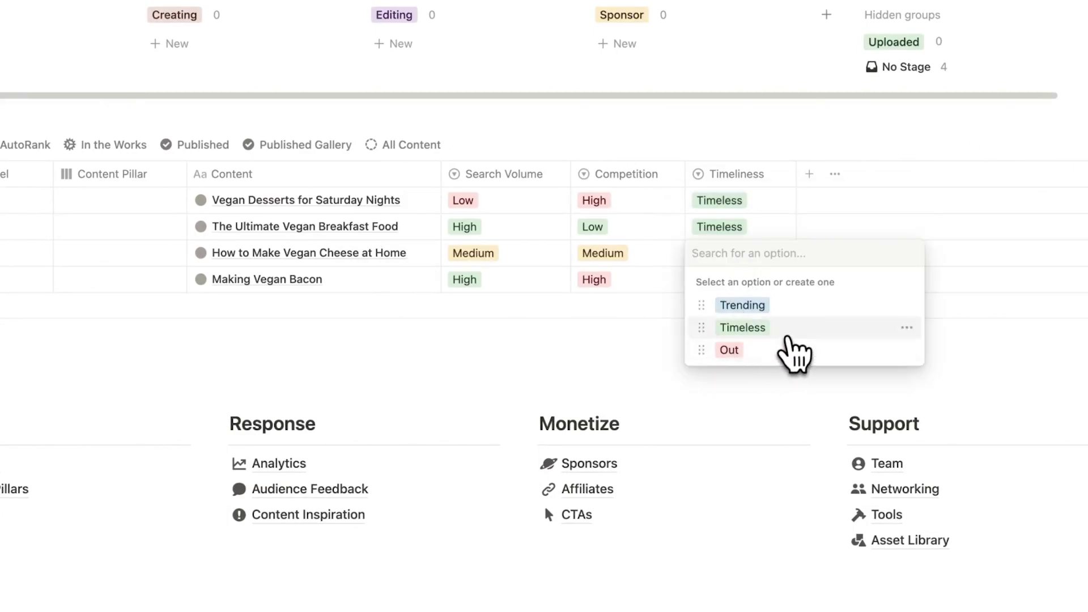
left_click(742, 327)
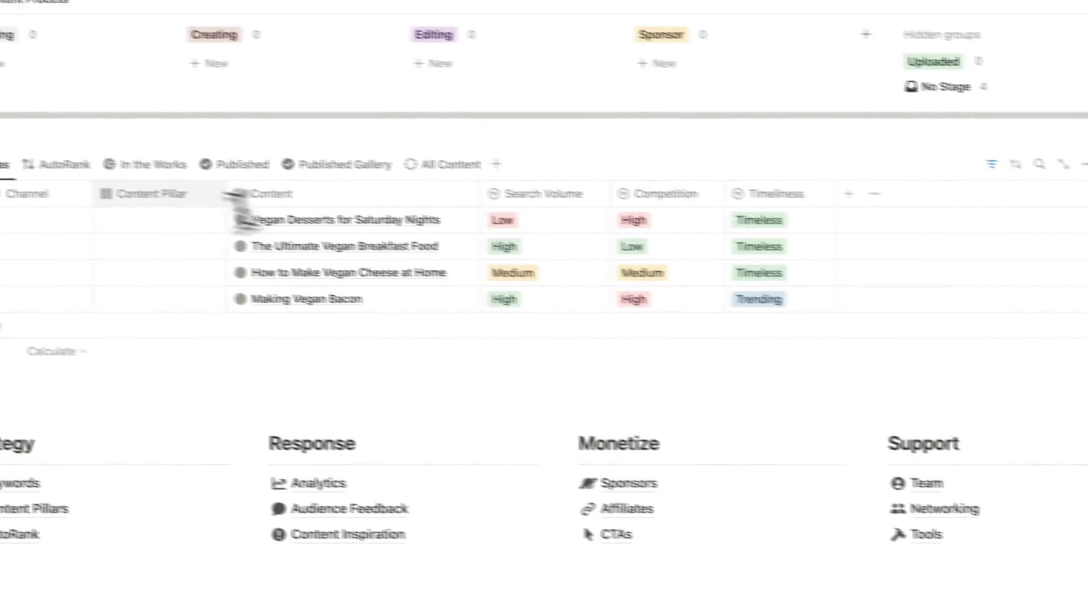
Step: Switch to the AutoRank view, showing Making Vegan Bacon ranked first
left_click(131, 167)
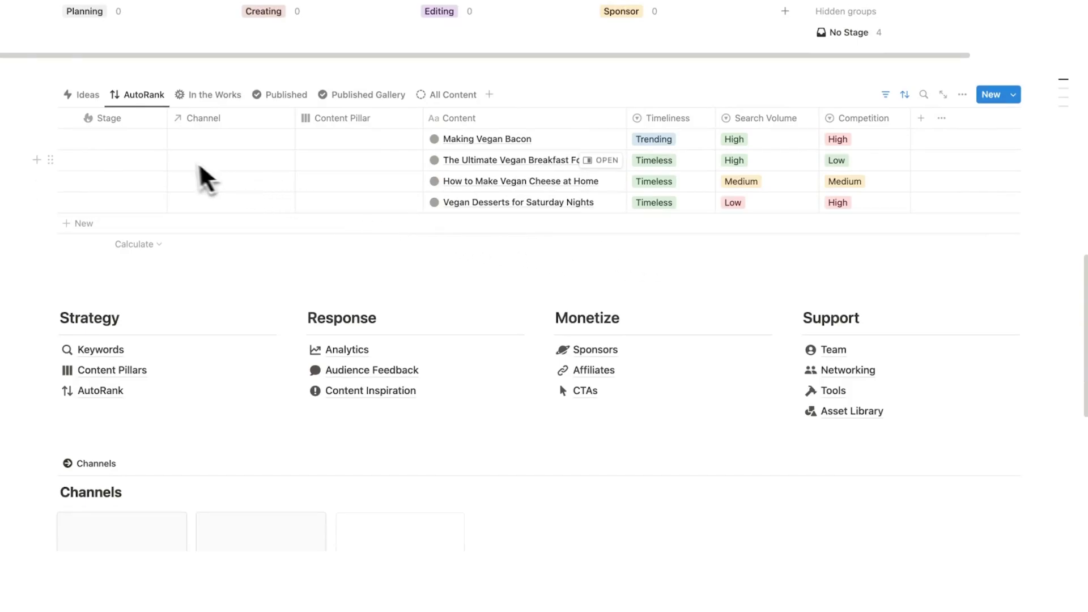
Step: Drag ideas onto the July 2024 calendar, placing Making Vegan Bacon on Monday July 1
left_click_drag(44, 136, 355, 267)
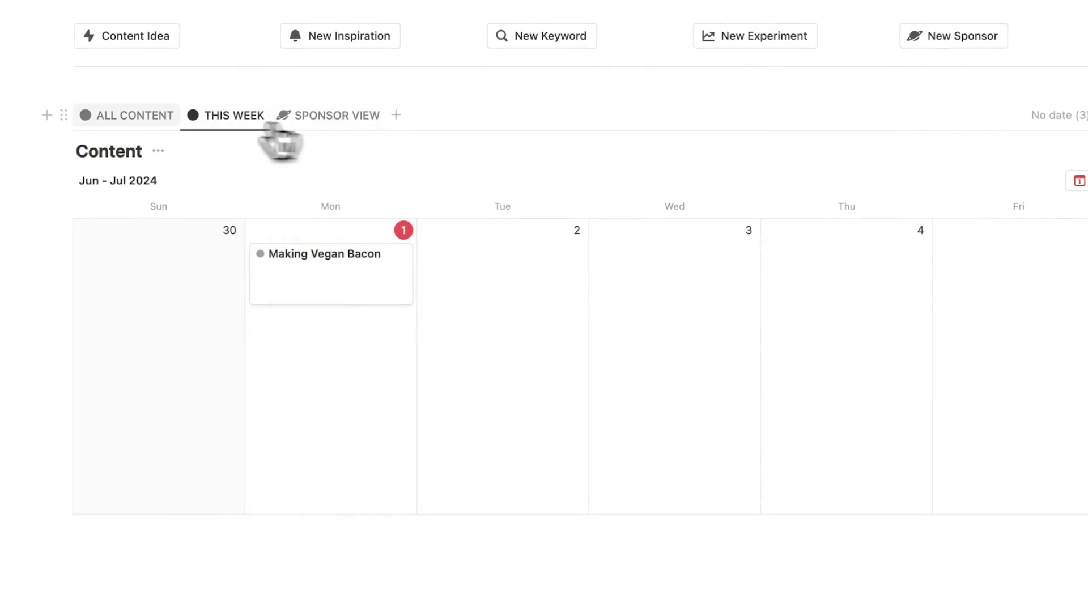
left_click(168, 121)
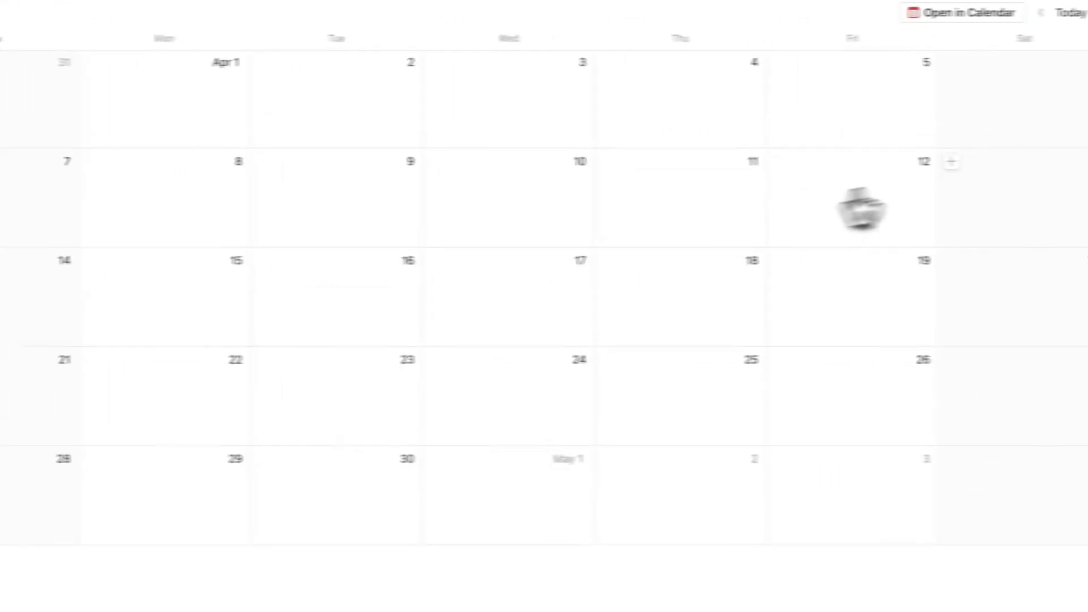
left_click(970, 28)
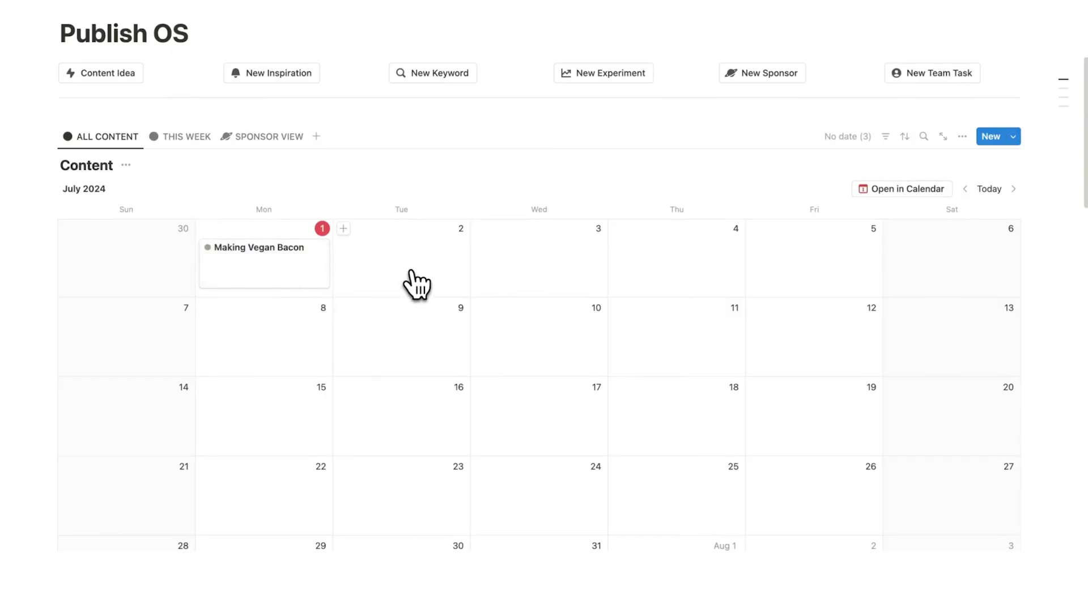
scroll(412, 272, "down", 10)
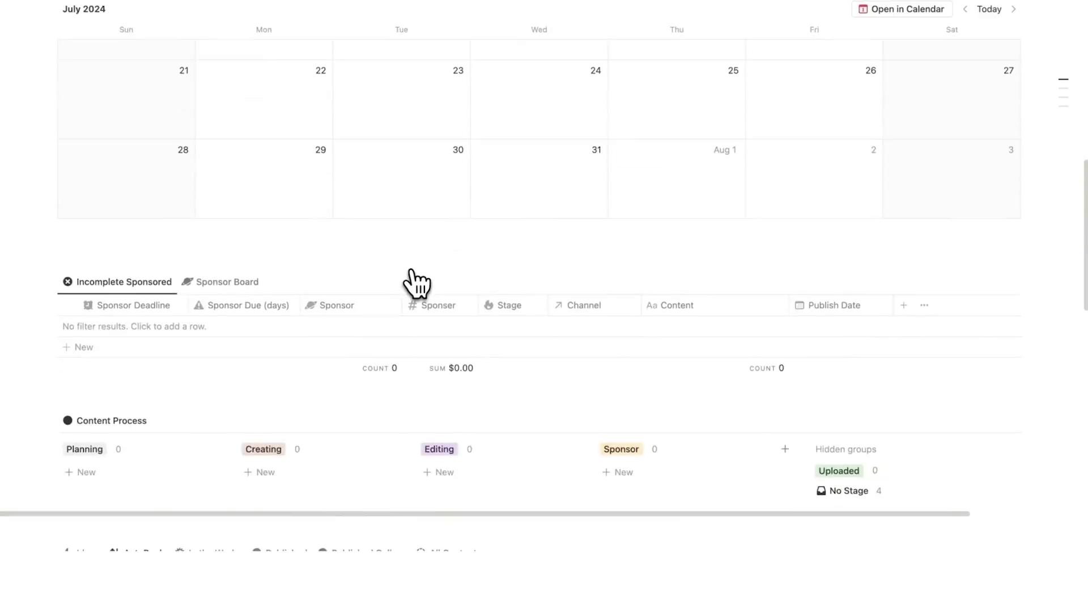
left_click_drag(61, 258, 308, 148)
scroll(339, 238, "down", 6)
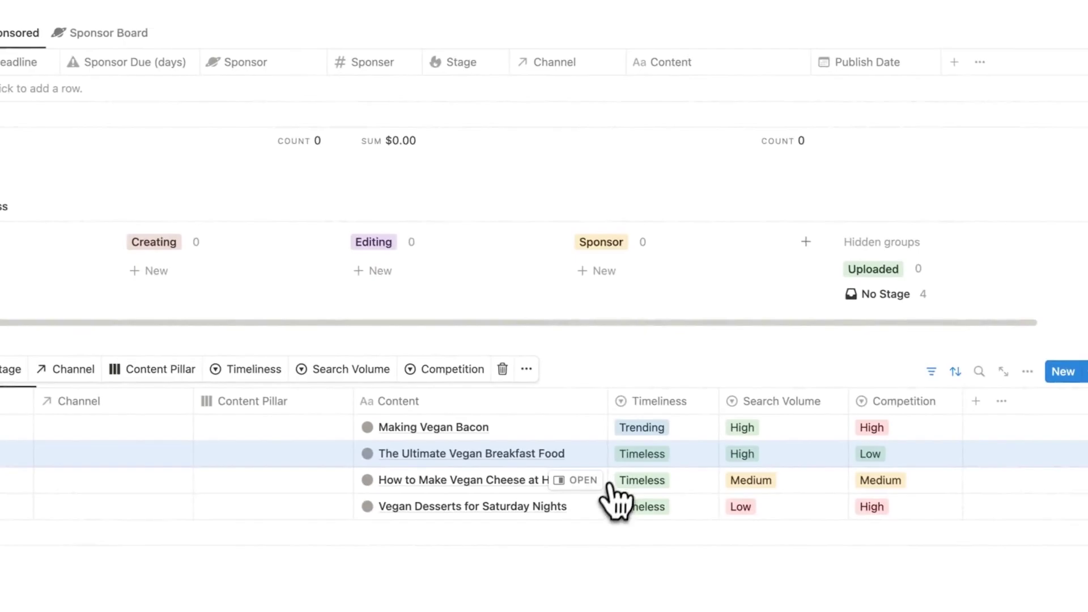
Step: Set the vegan cheese idea's Publish Date to July 15, 2024
left_click(623, 490)
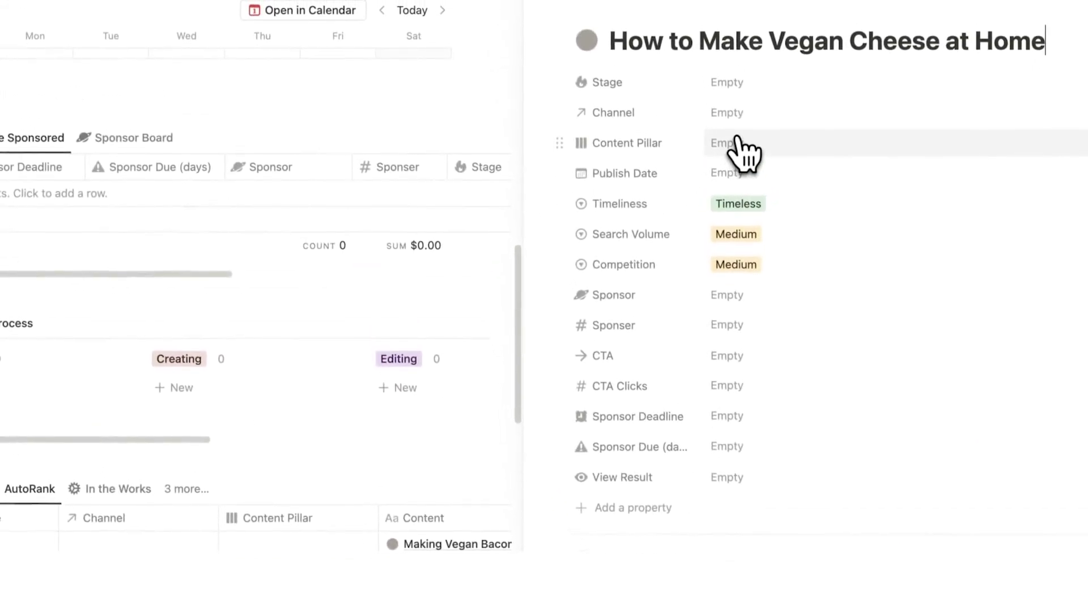
left_click(724, 162)
left_click(758, 329)
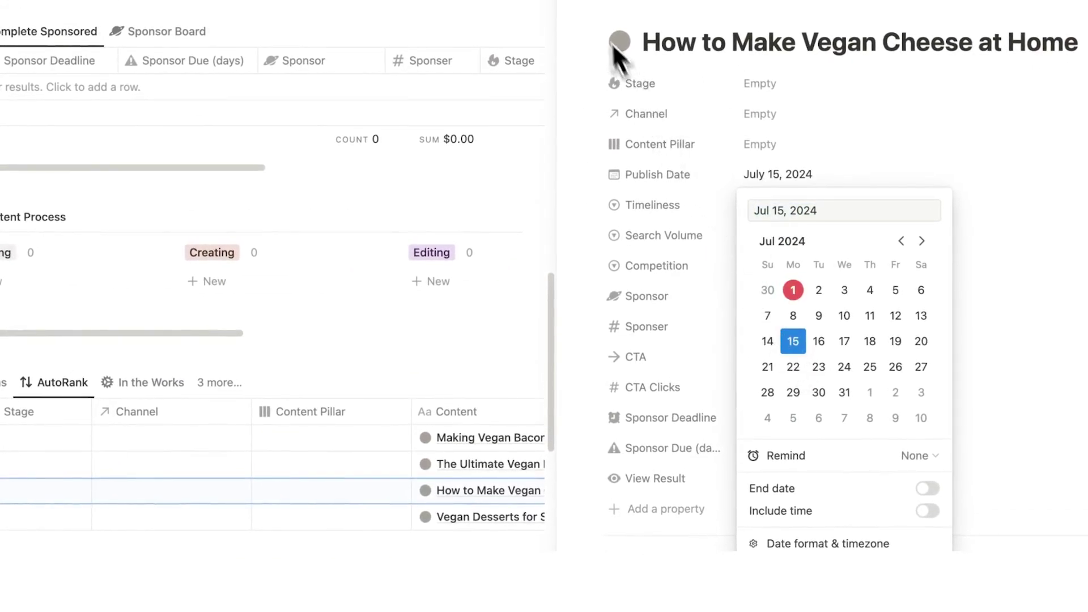
key("Escape")
key("Escape")
scroll(340, 238, "up", 5)
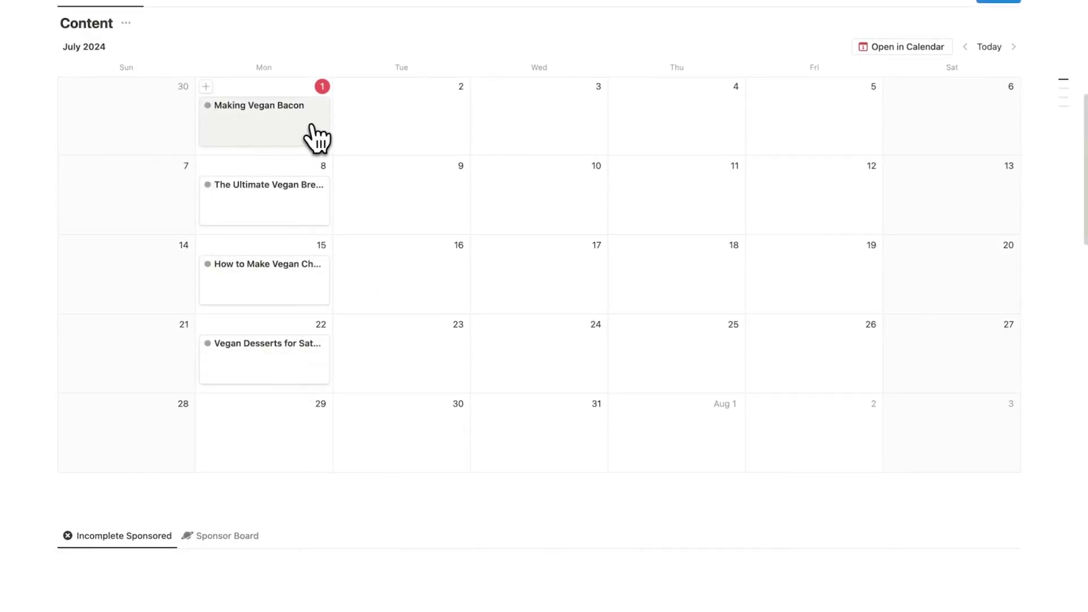
Step: Open the Making Vegan Bacon page and search 'Vegan Recipe' in its CTA relation
left_click(312, 126)
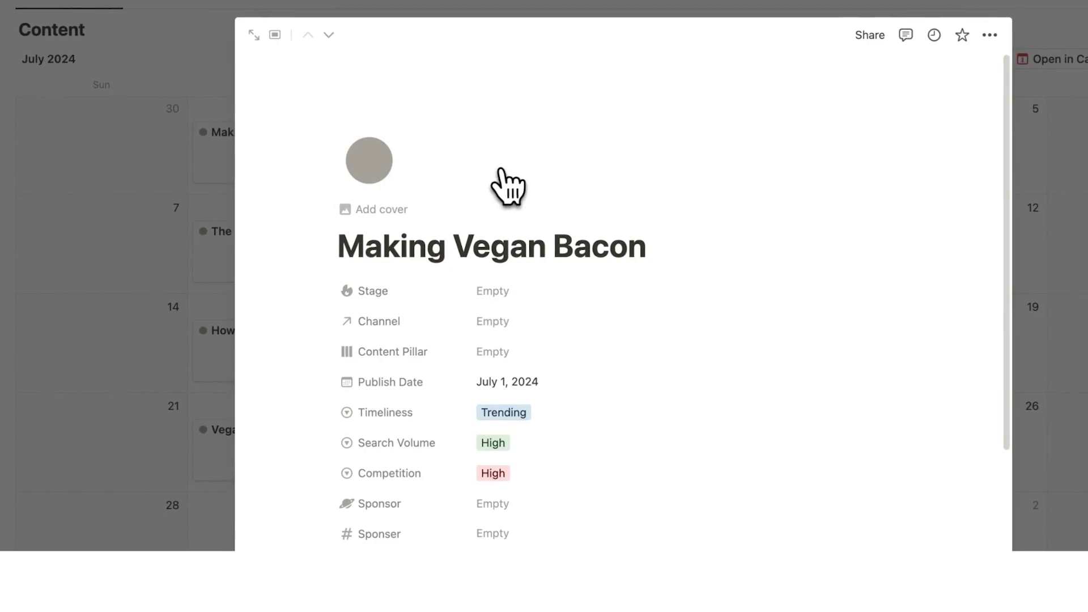
scroll(312, 482, "down", 2)
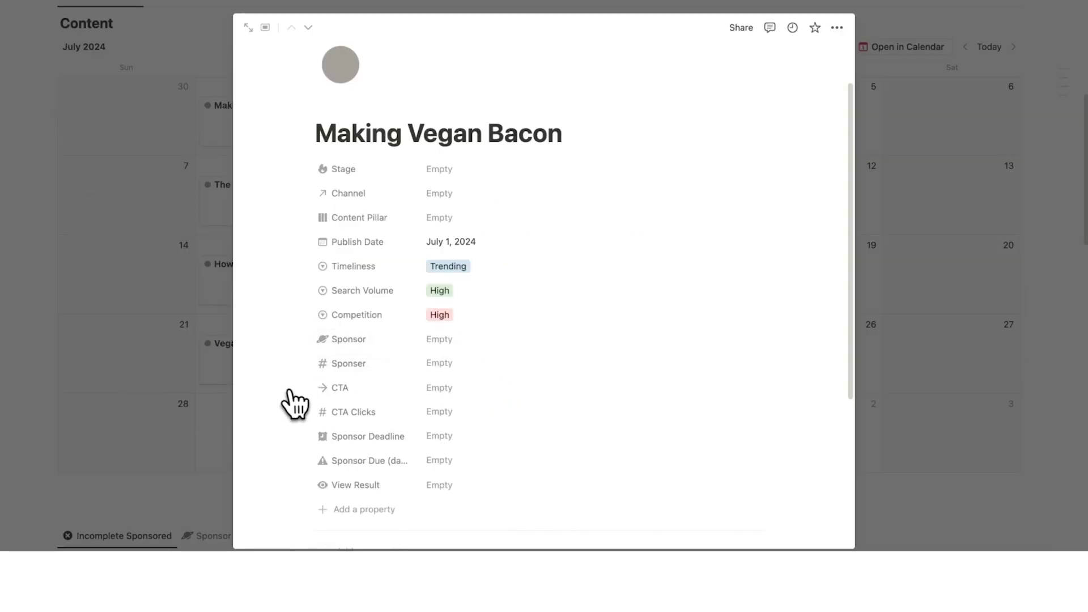
left_click(453, 390)
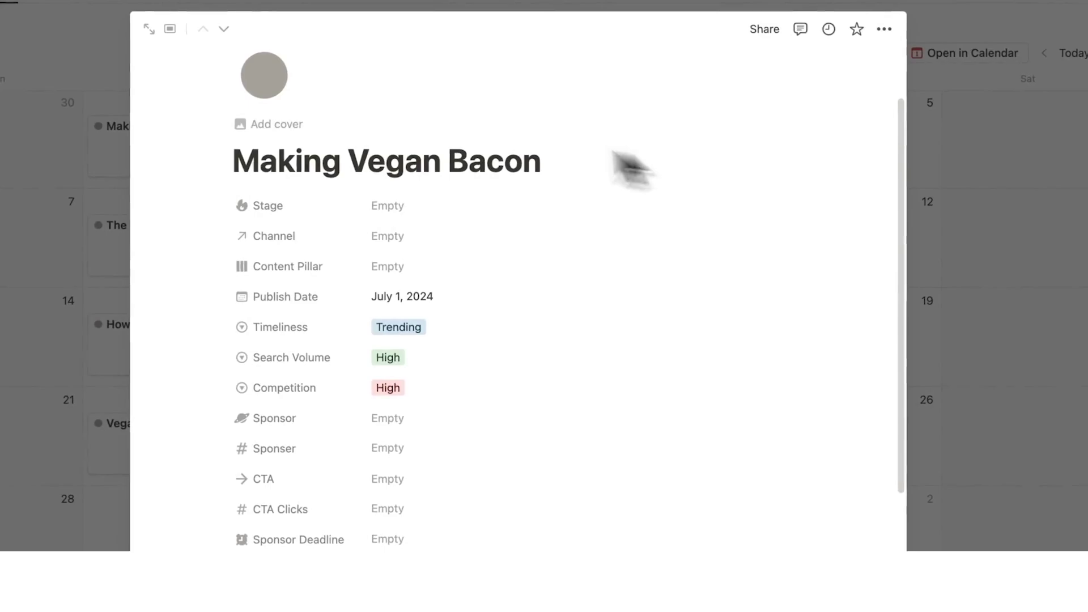
left_click_drag(468, 160, 690, 170)
left_click(691, 170)
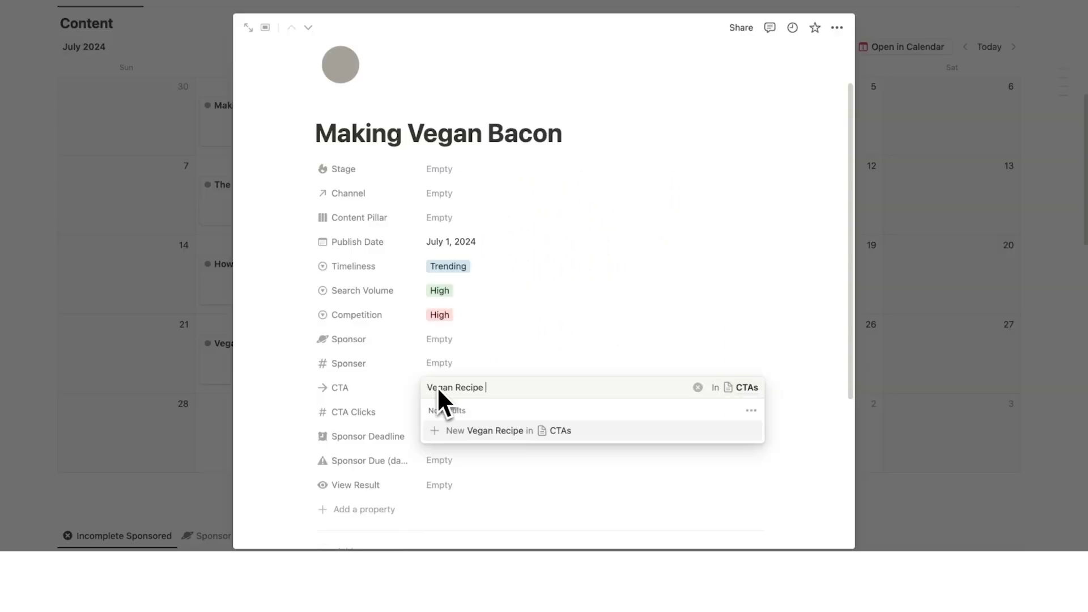
Step: Create and link a new 'Vegan Recipe eBook' CTA to Making Vegan Bacon
type("eBook")
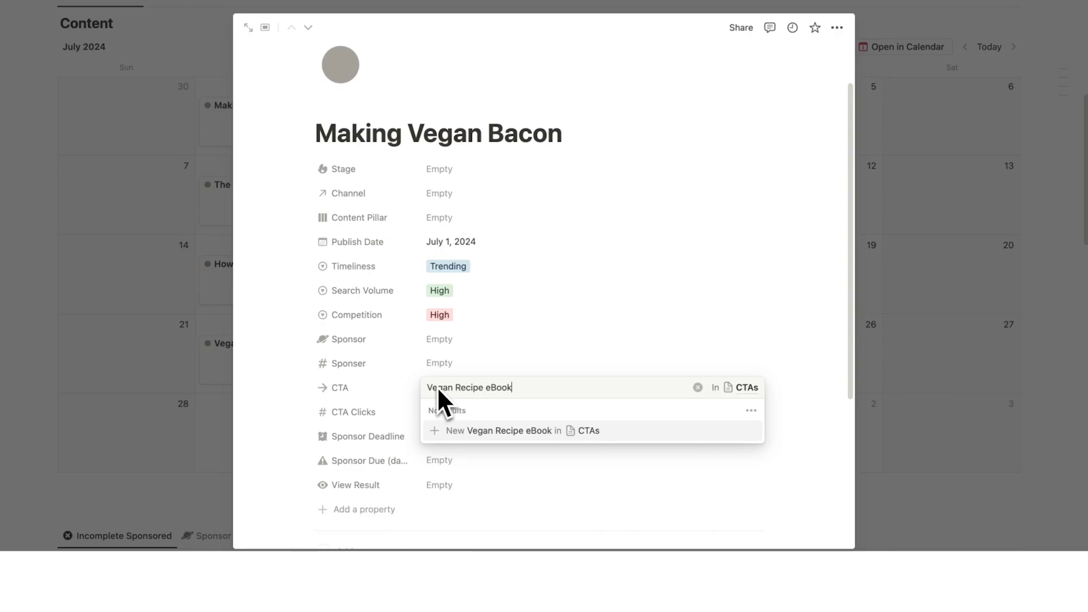
left_click(448, 429)
left_click(295, 384)
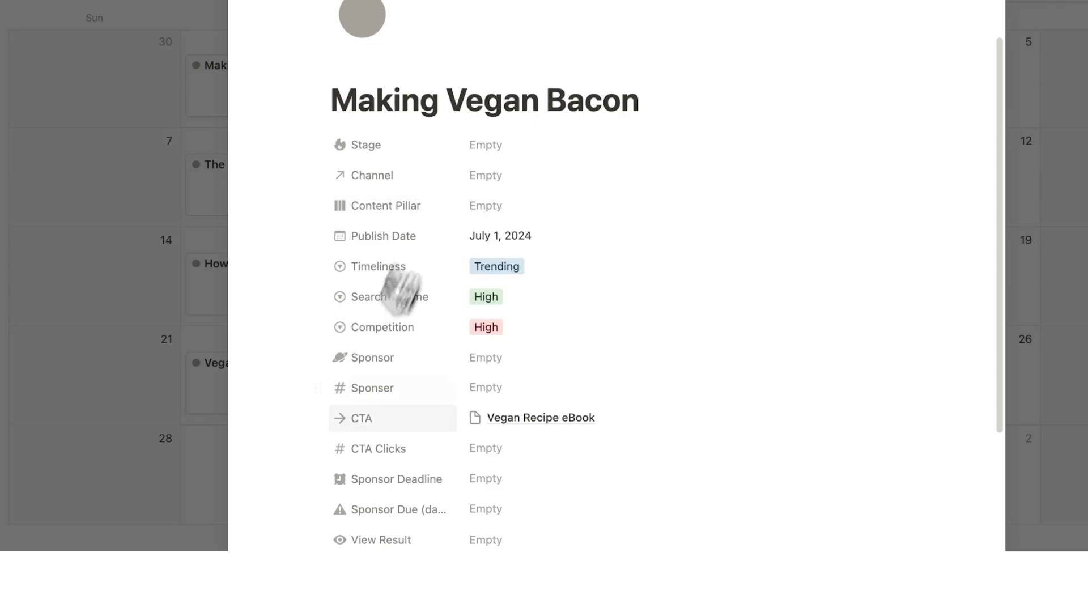
Step: Give the Vegan Recipe eBook page a red book icon
left_click(475, 426)
left_click(343, 90)
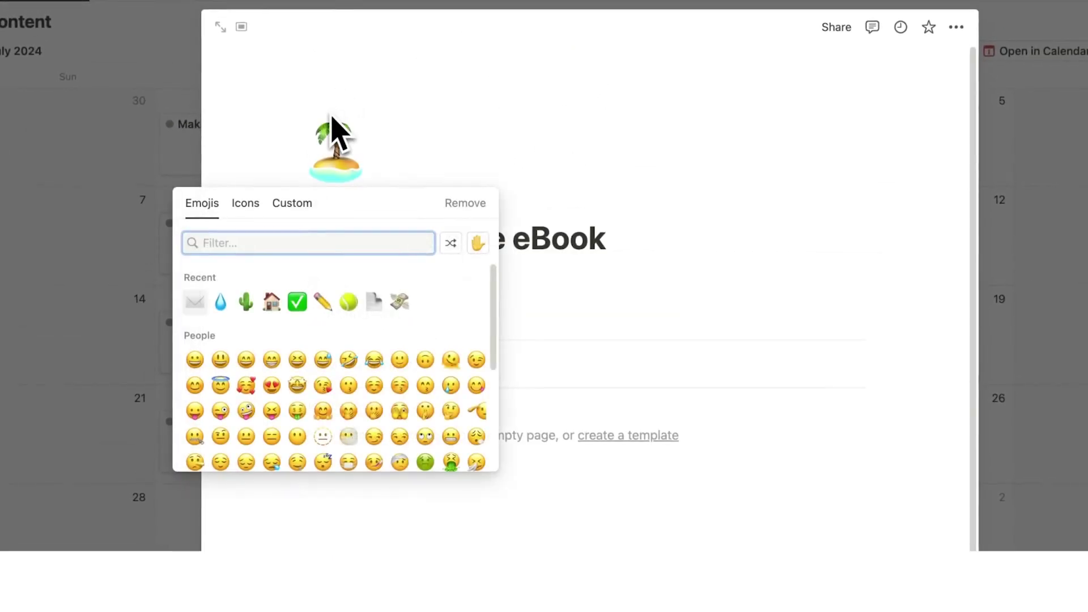
type("book")
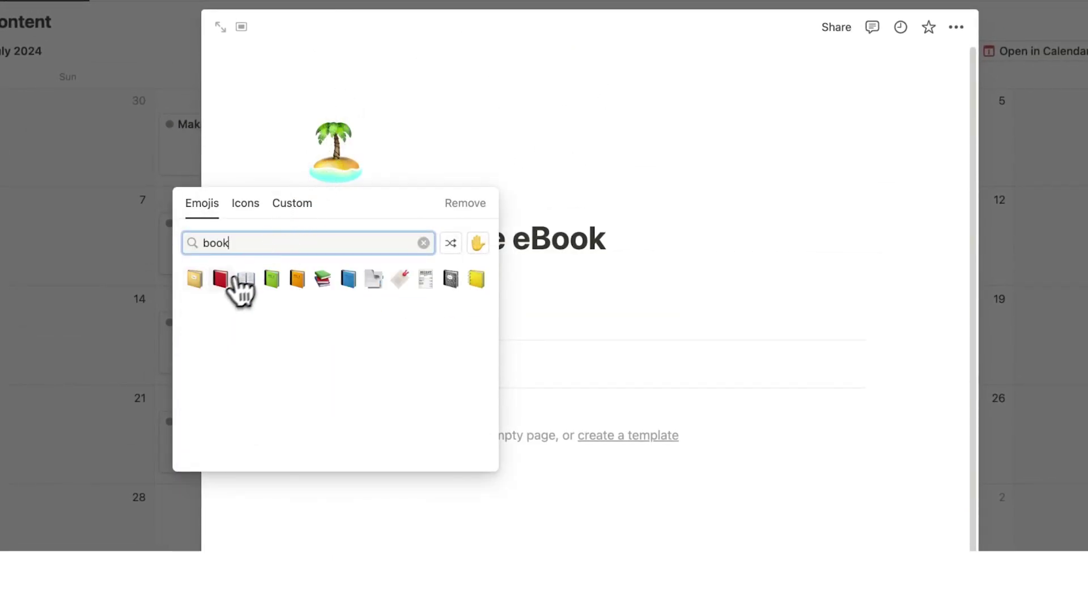
left_click(234, 276)
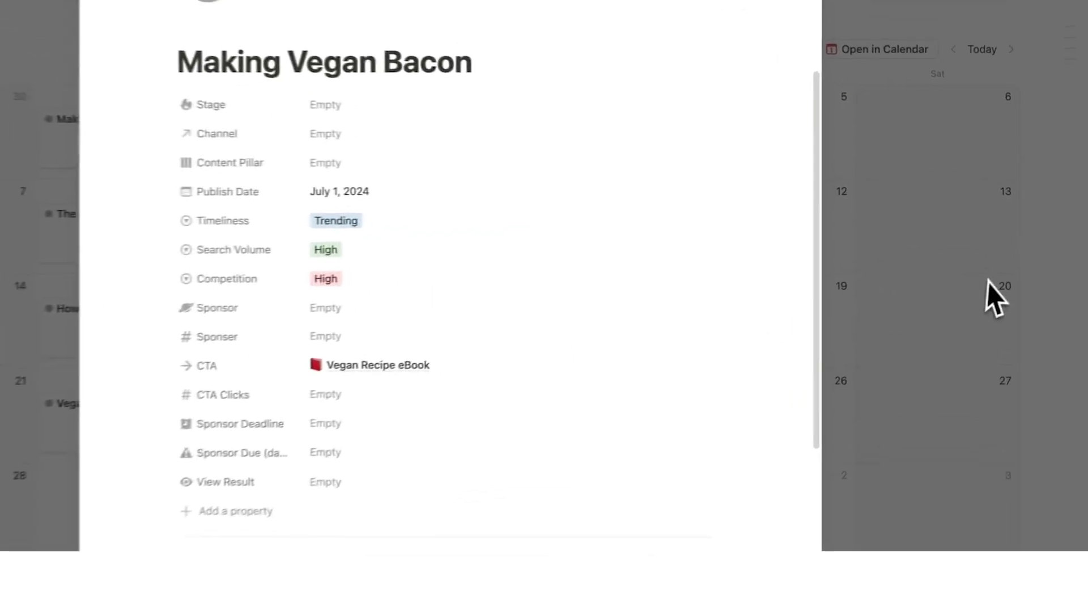
left_click(996, 297)
Step: Open The Ultimate Vegan Breakfast Food and link it to a new Meat BBQ Cookbook CTA
left_click(175, 253)
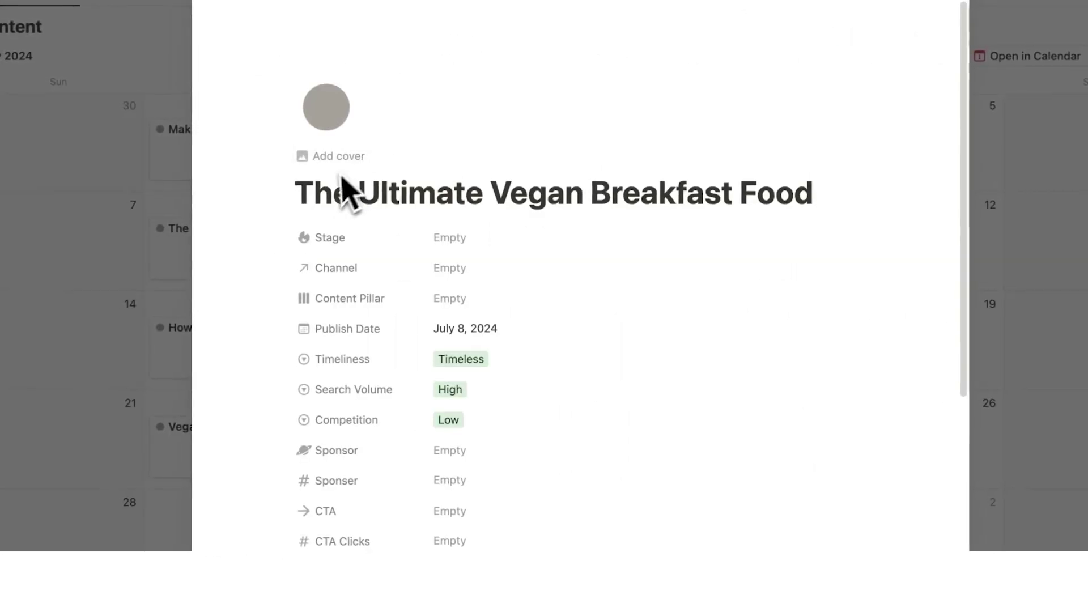
scroll(660, 212, "down", 3)
left_click(501, 372)
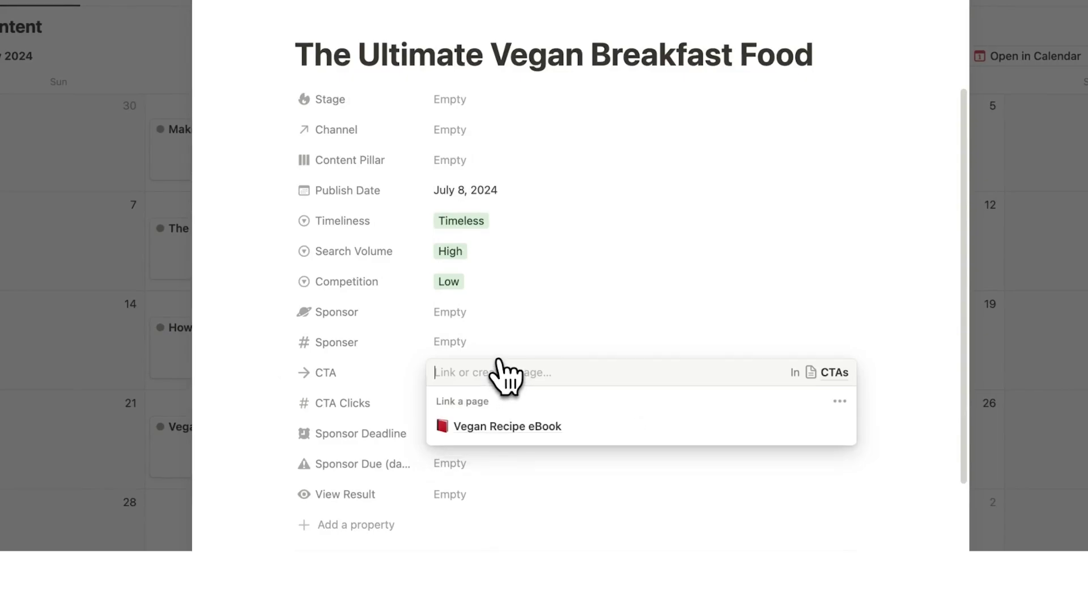
type("Meat")
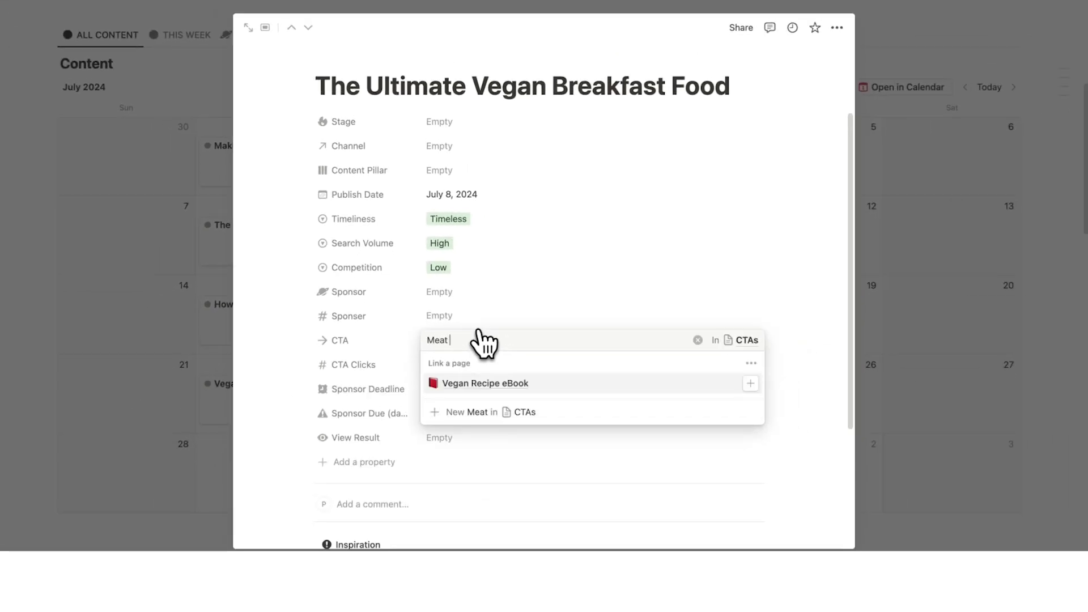
type(" BBQ Cookbook")
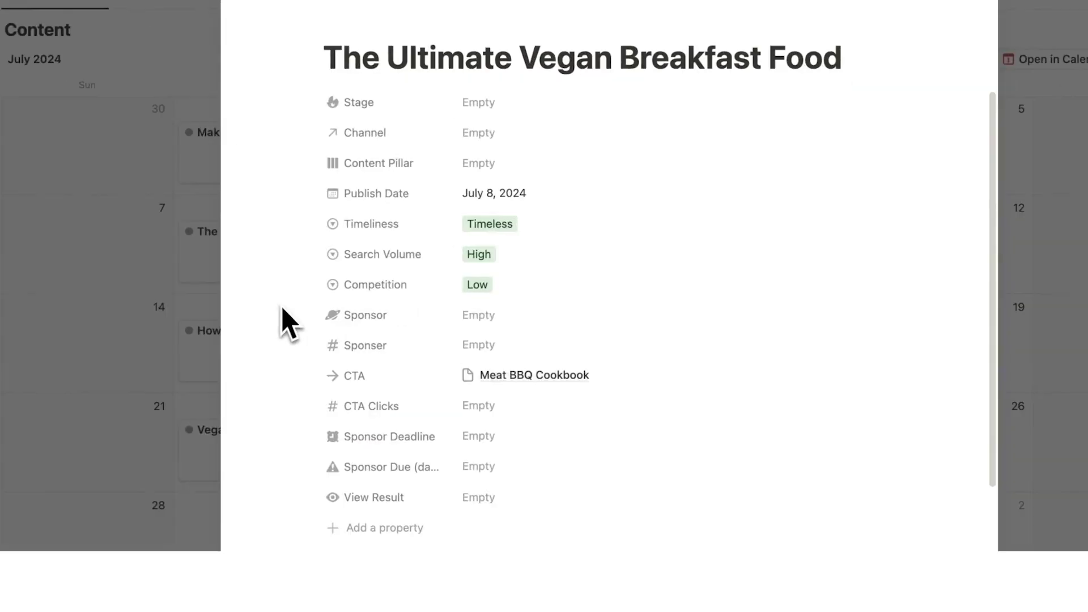
left_click(496, 317)
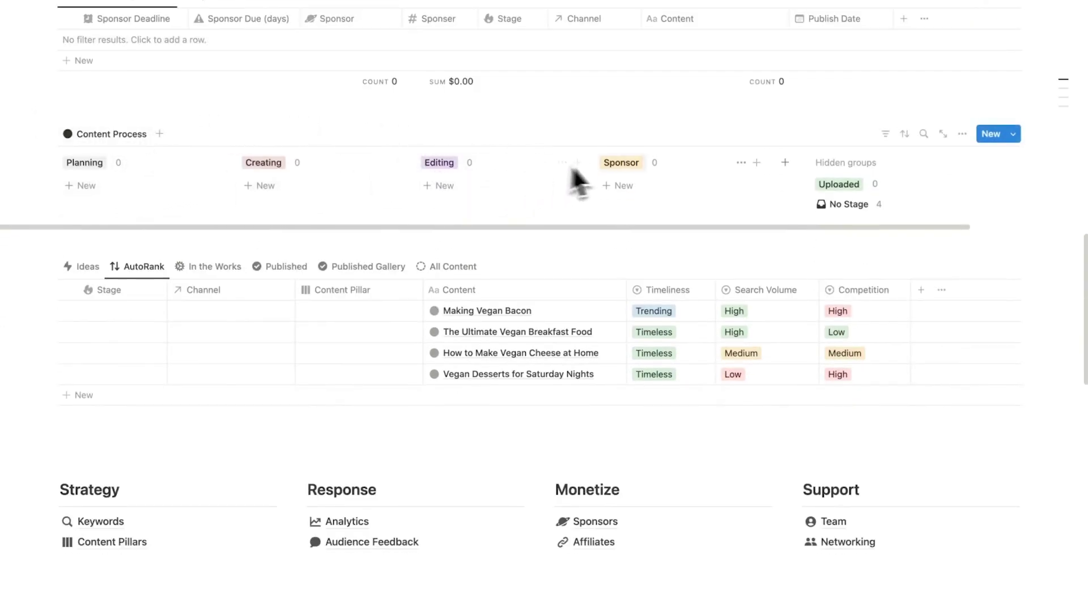
Step: Drag the Making Vegan Bacon card into the Creating column of the Content Process board
scroll(502, 227, "up", 15)
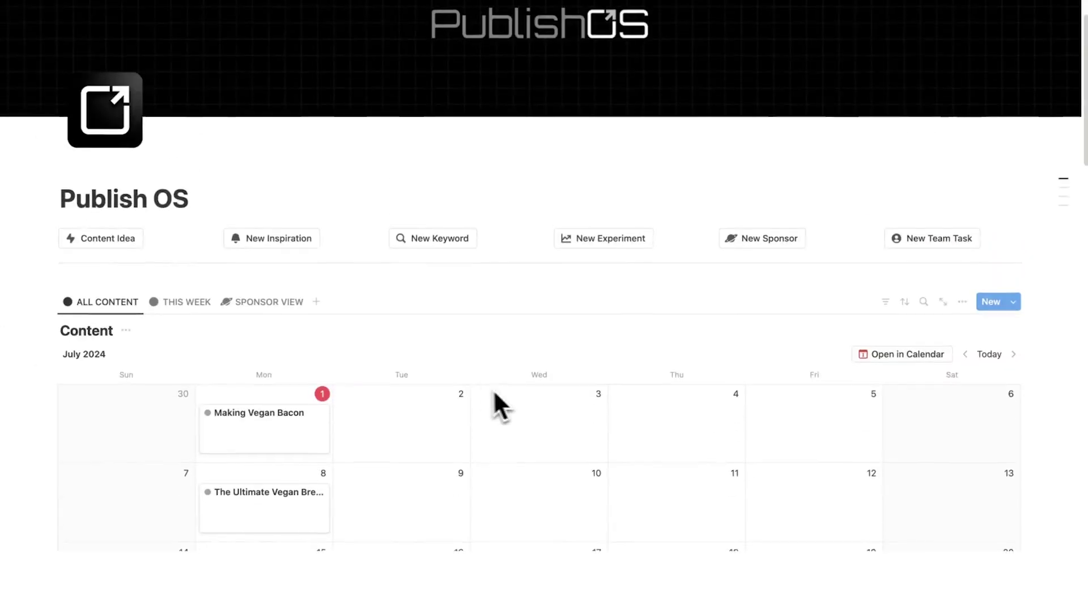
left_click(302, 399)
left_click(492, 217)
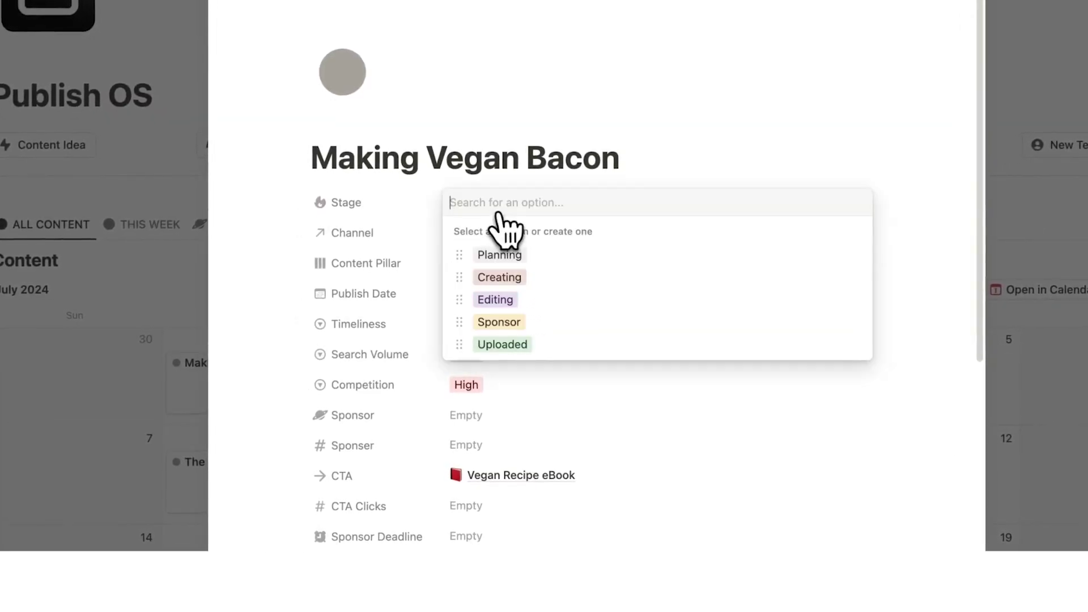
key("Escape")
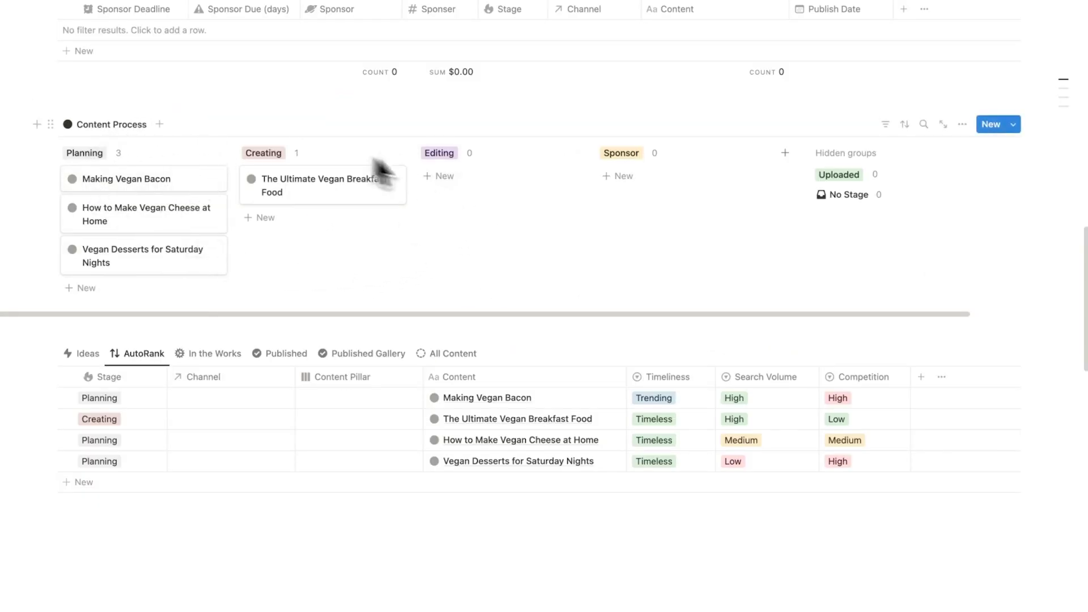
left_click_drag(187, 180, 294, 177)
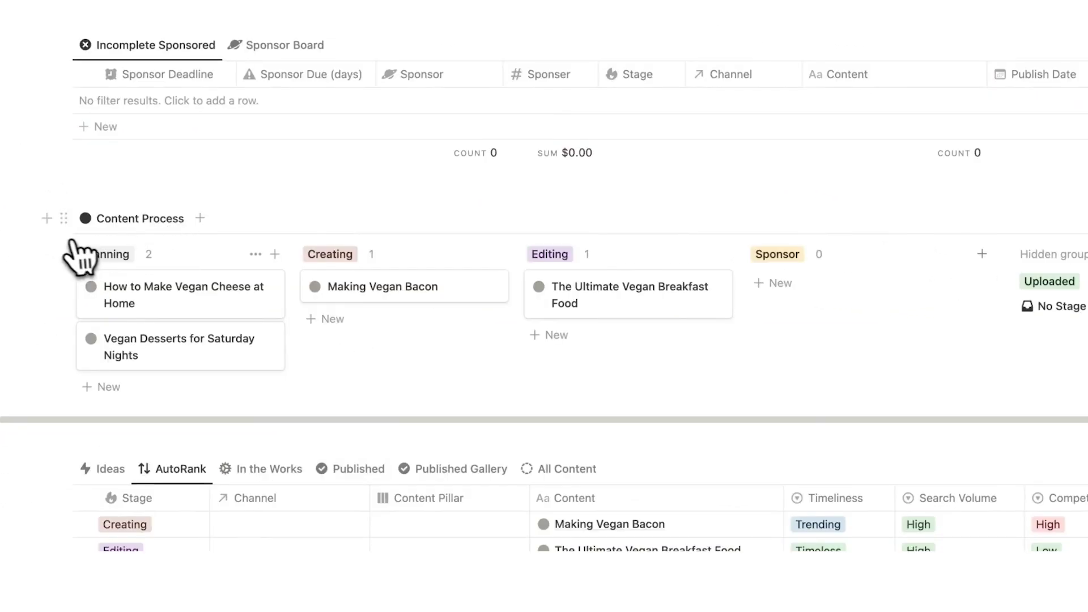
Step: Add a 'Random idea' row to the AutoRank table and set its Stage to Planning
scroll(59, 318, "down", 5)
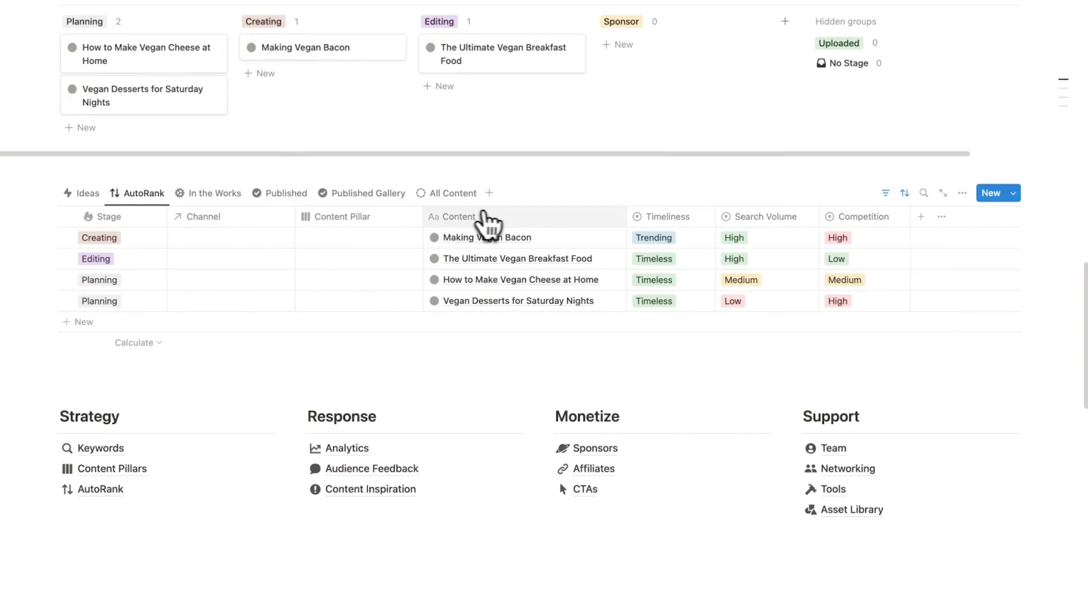
scroll(116, 127, "up", 2)
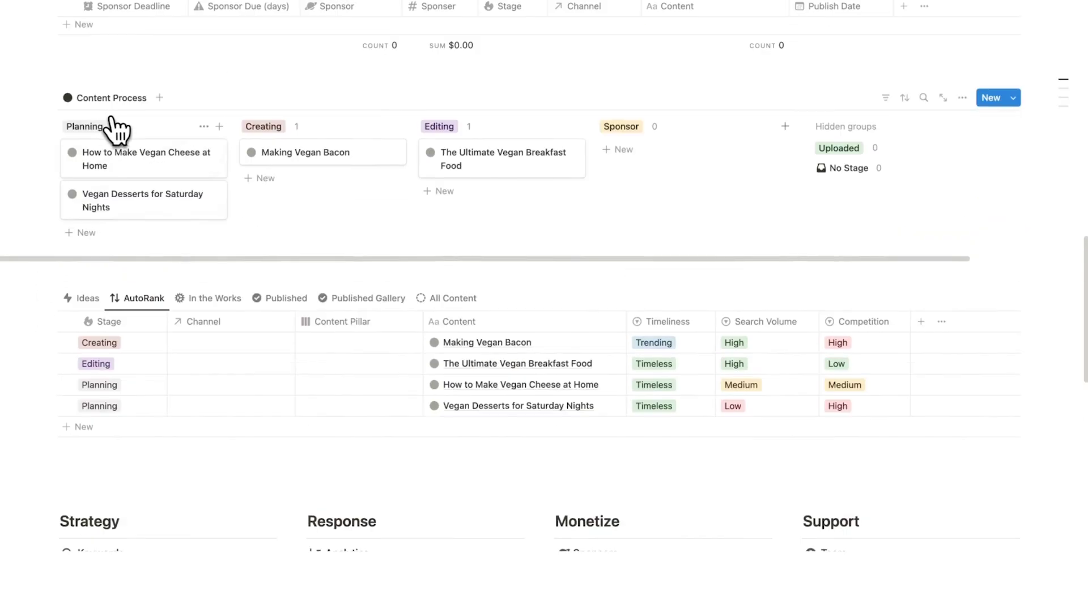
left_click(107, 427)
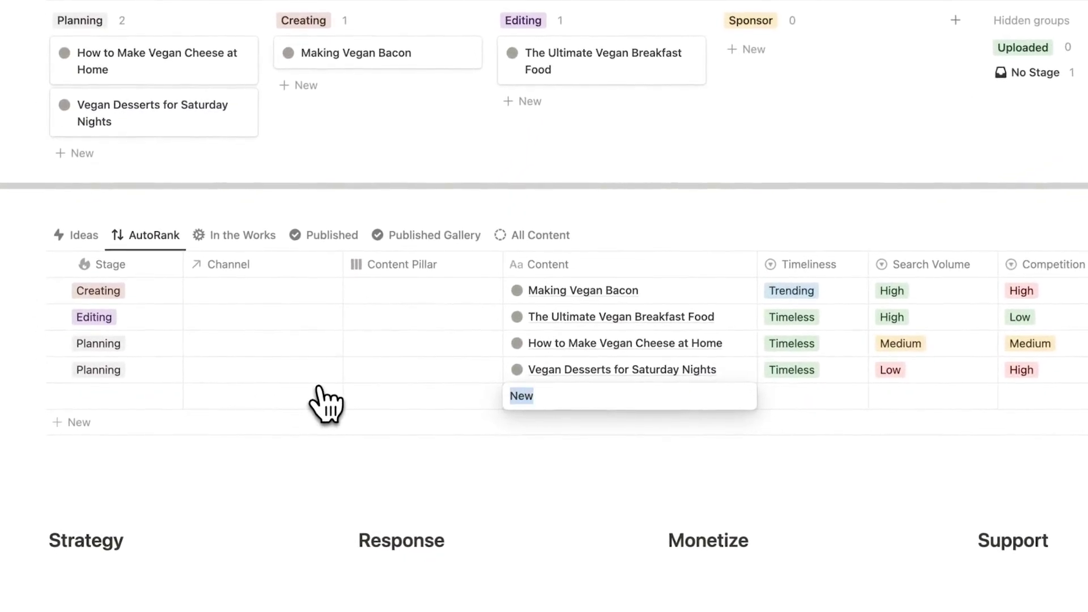
key("Return")
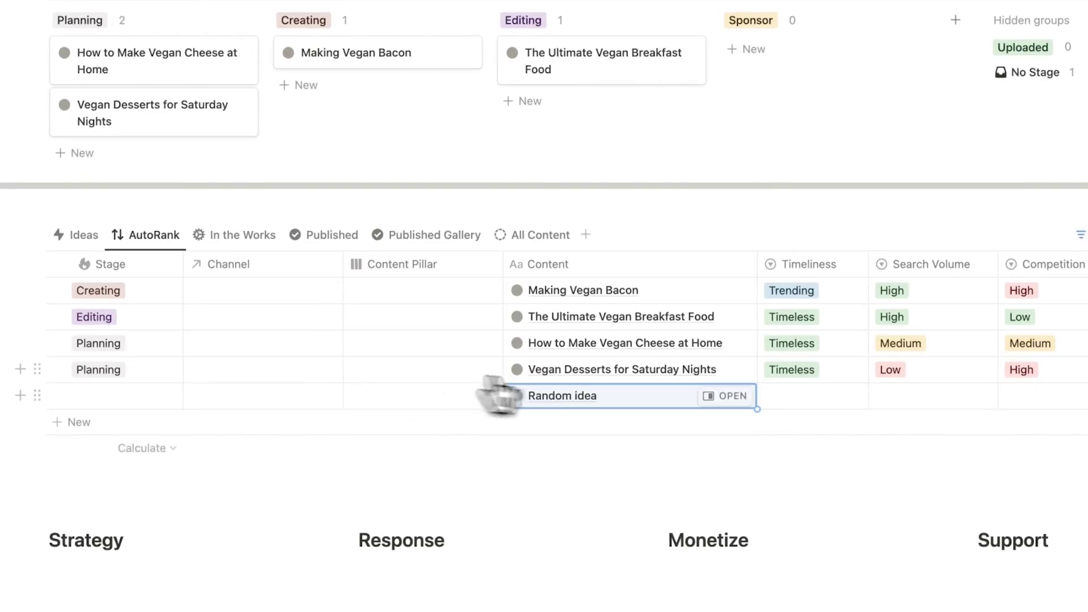
left_click(731, 394)
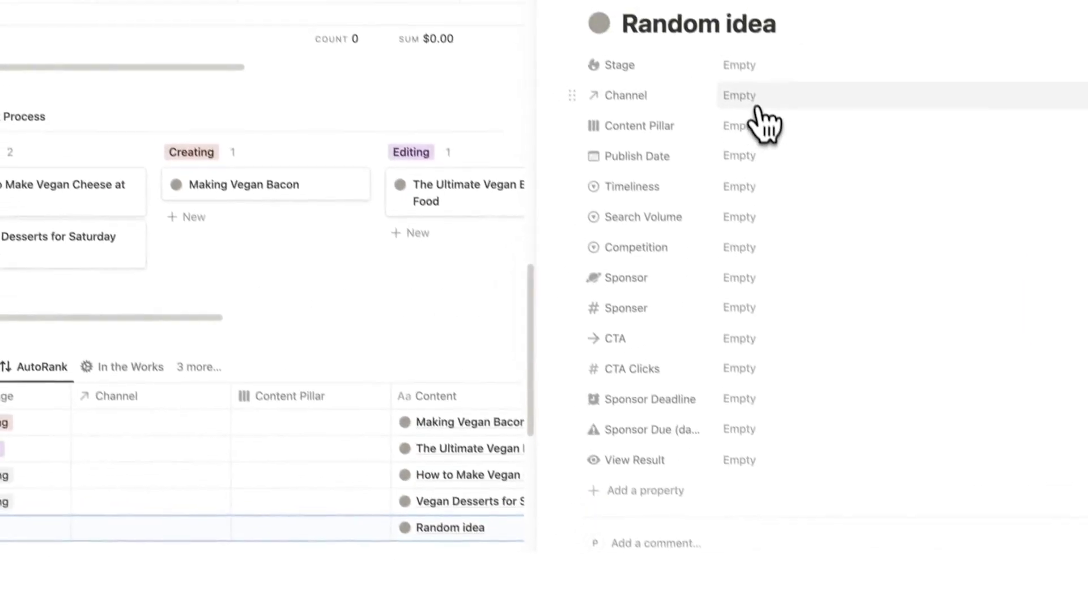
left_click(703, 13)
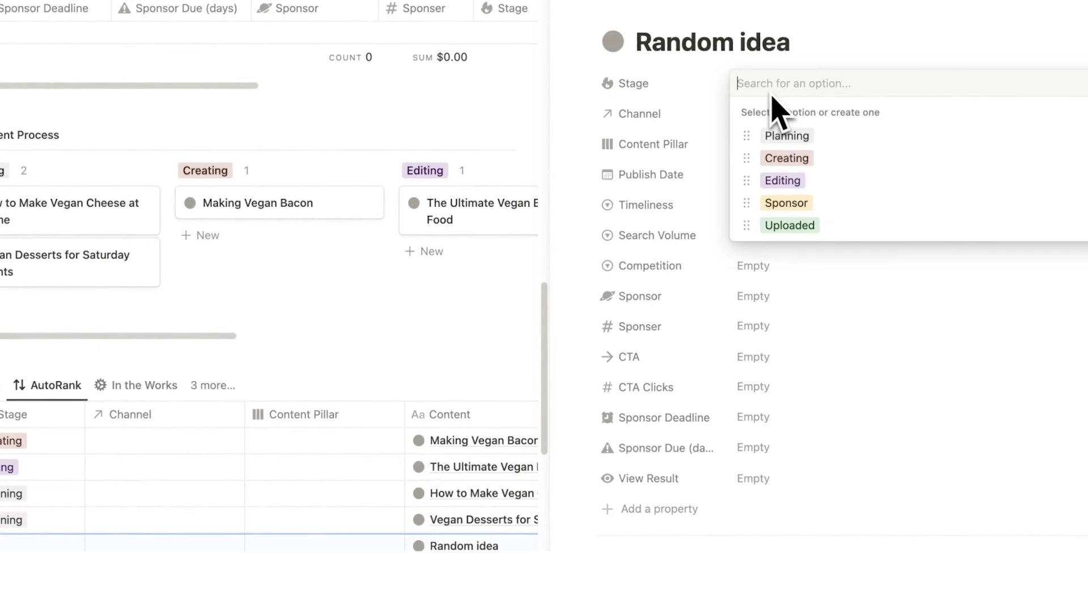
left_click(788, 136)
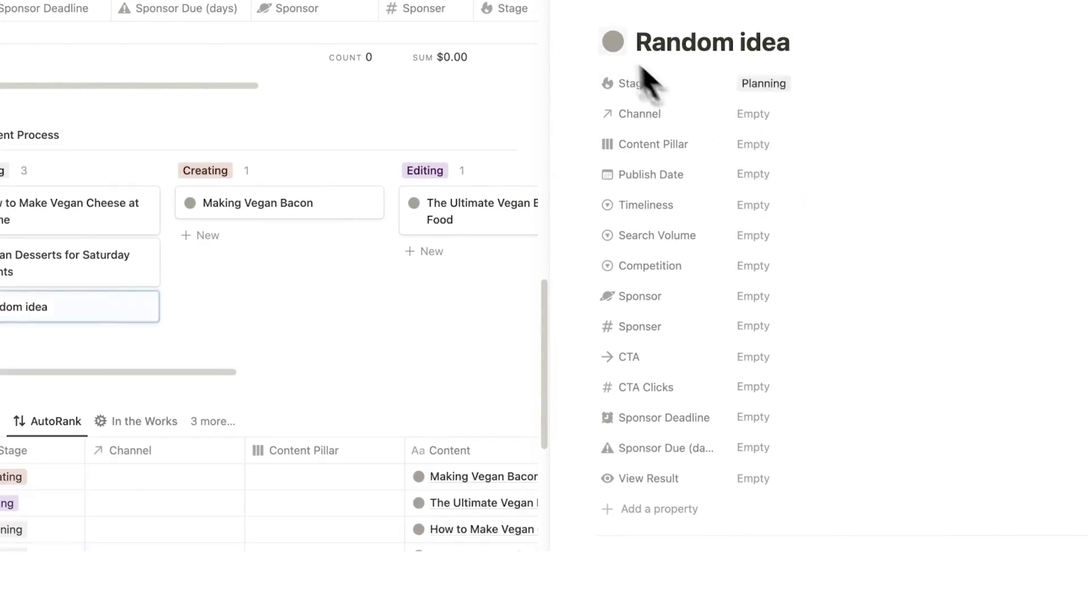
left_click(579, 7)
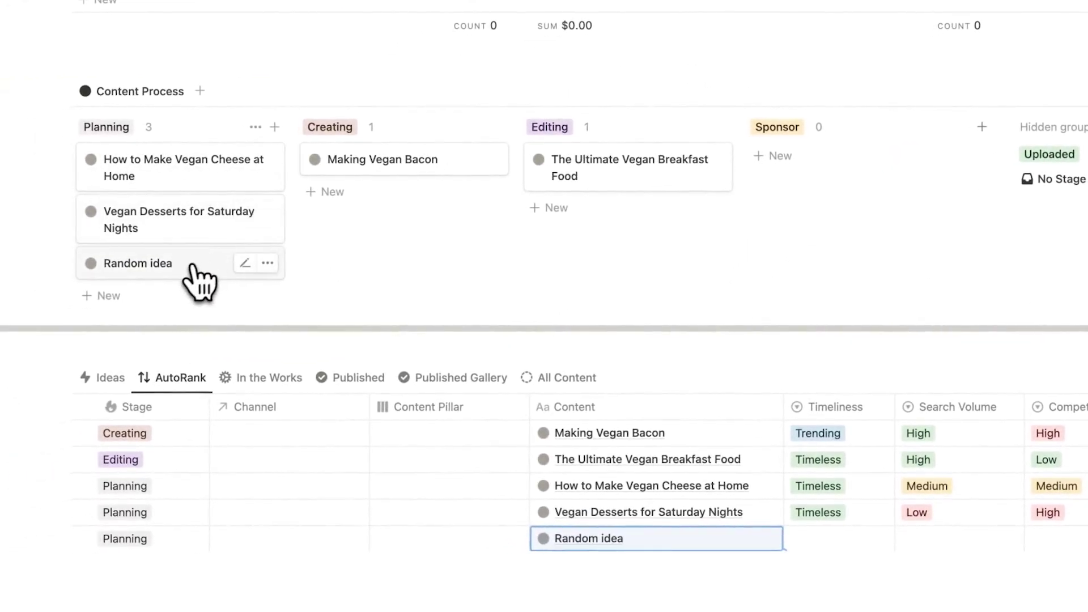
Step: Hide the Sponsor group from the Content Process board using its options menu
scroll(637, 413, "down", 3)
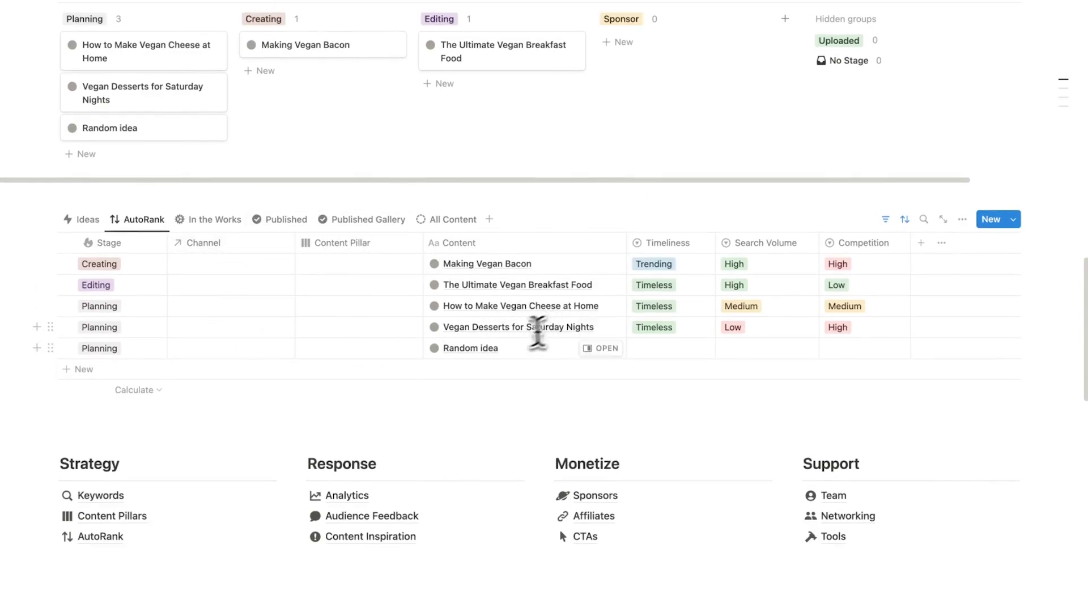
scroll(538, 352, "up", 3)
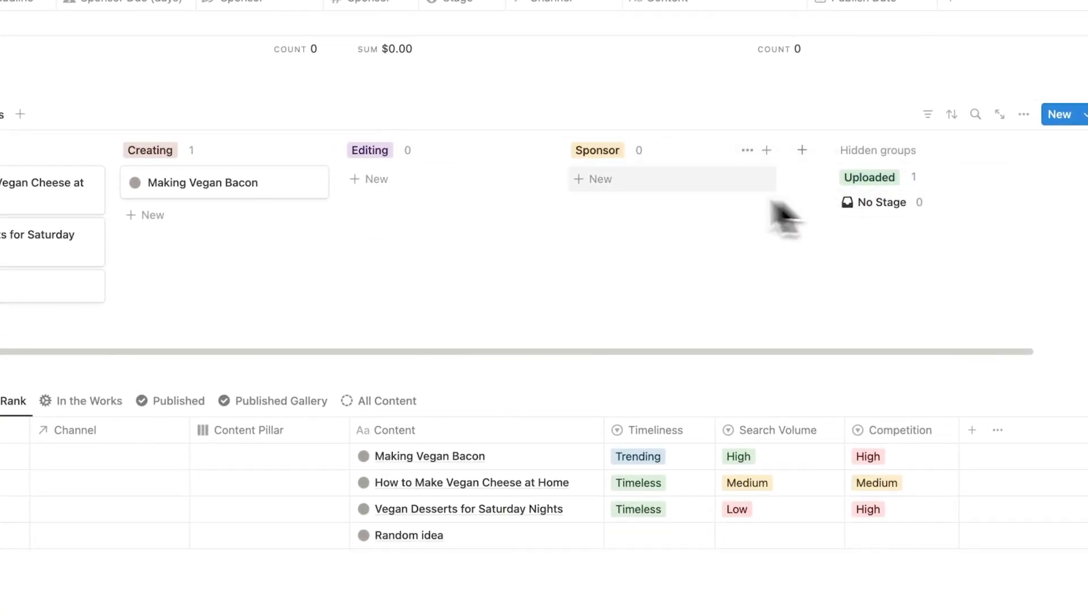
left_click(747, 150)
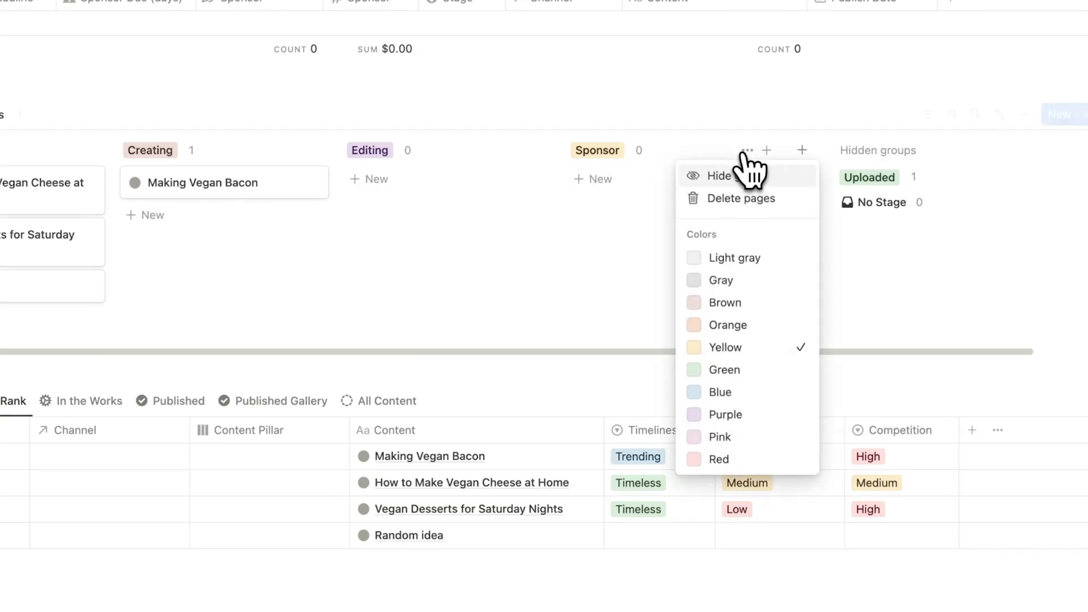
left_click(749, 177)
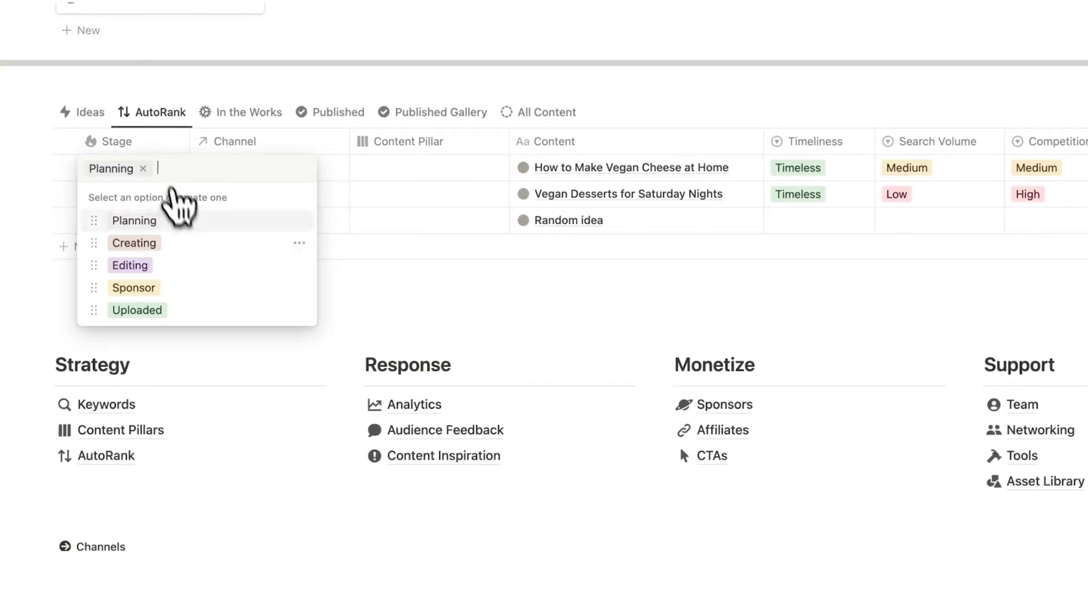
Step: Set the Vegan Cheese and Vegan Desserts rows' Stage to Uploaded, then open Analytics
left_click(182, 311)
left_click(167, 124)
left_click(164, 255)
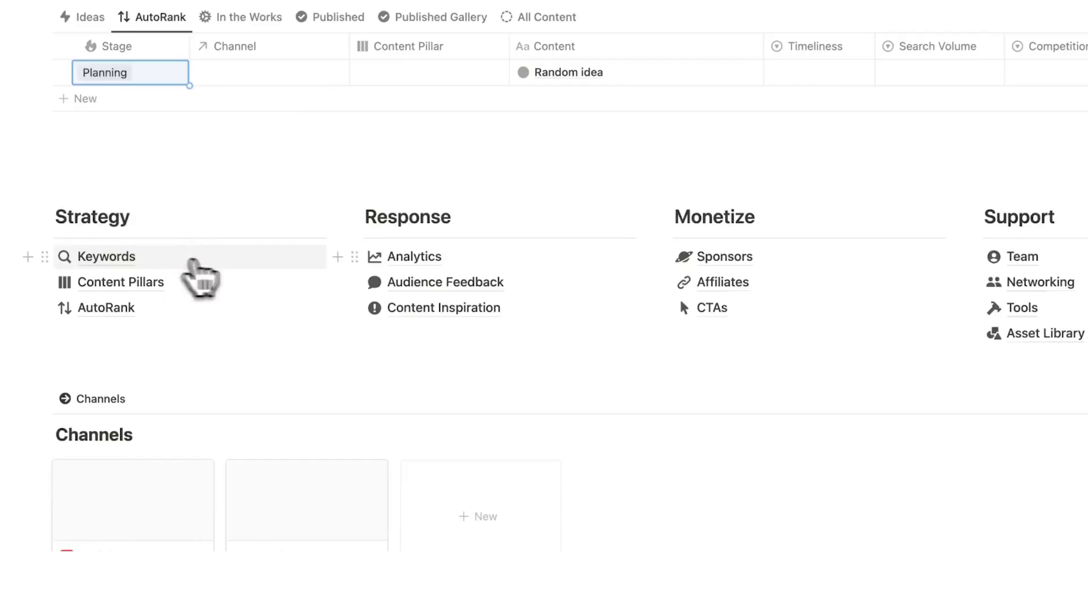
left_click(1008, 196)
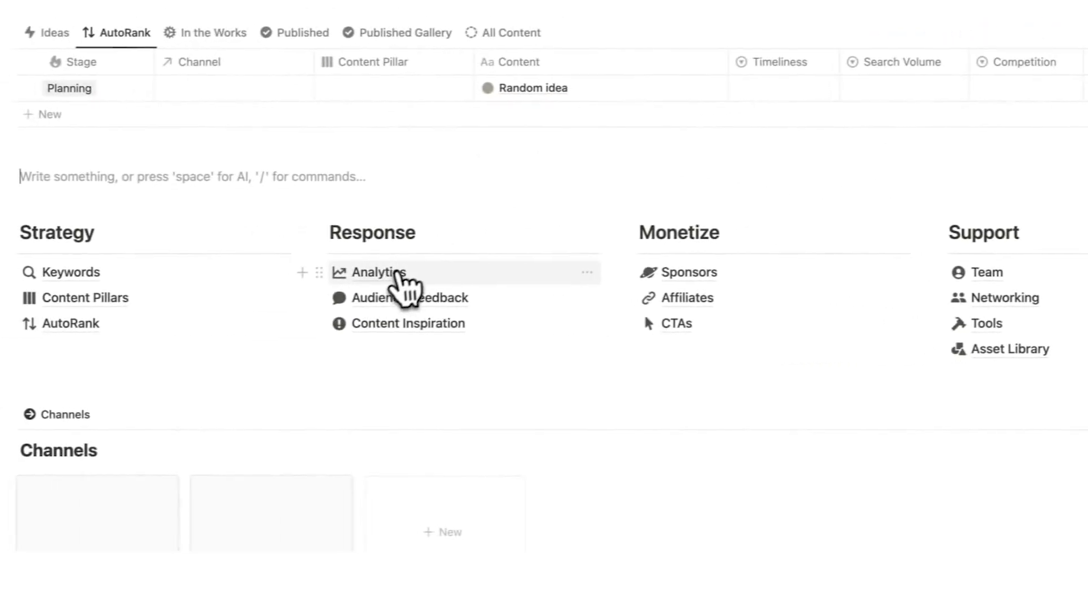
left_click(400, 275)
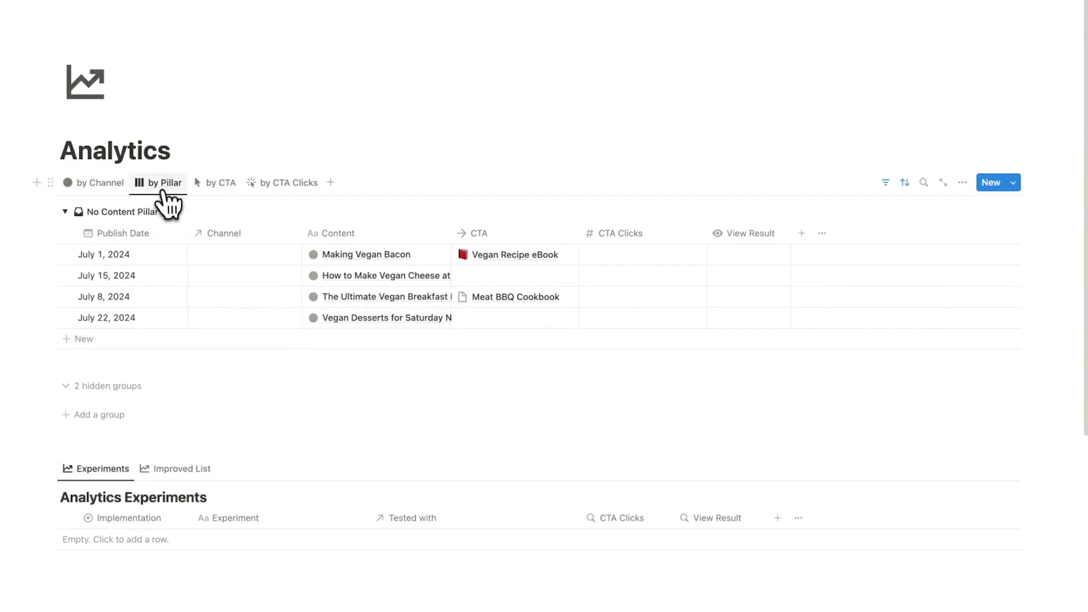
left_click(210, 185)
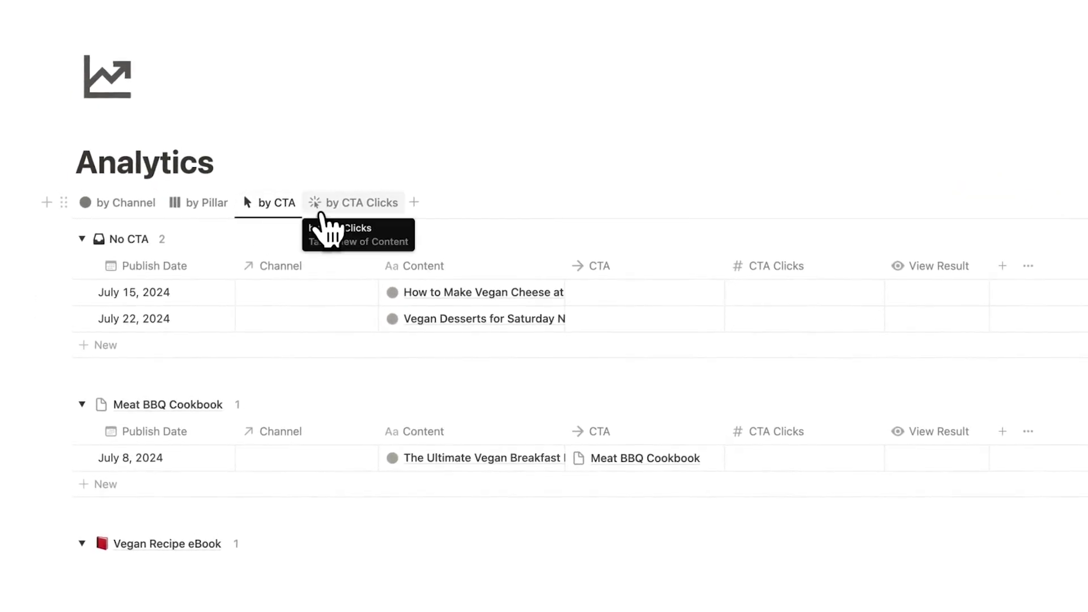
left_click(200, 202)
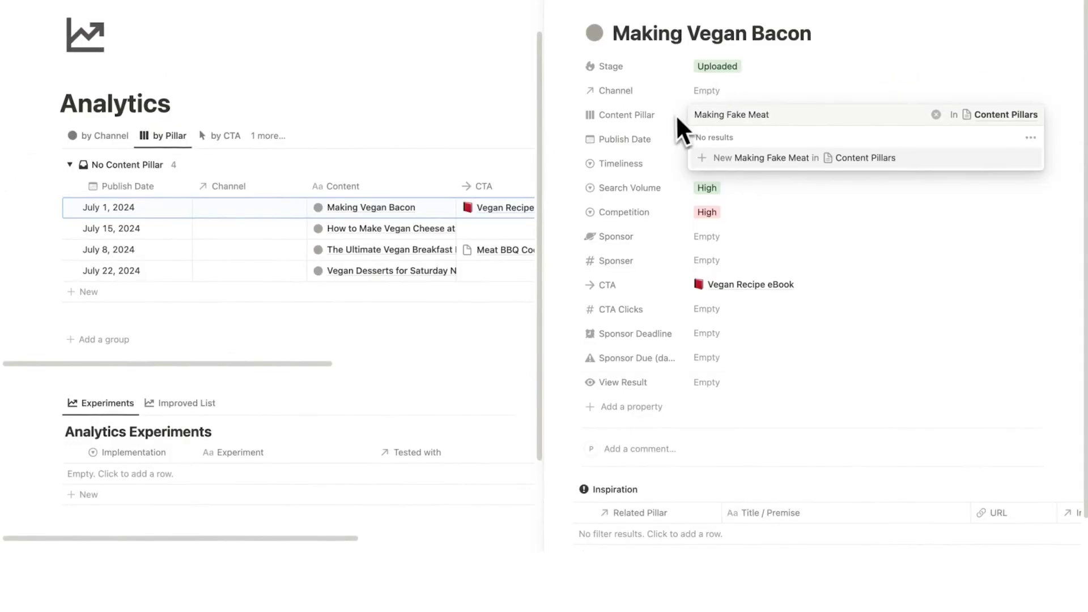
Step: Link Making Vegan Bacon and How to Make Vegan Cheese at Home to the Making Fake Meat pillar
left_click(753, 157)
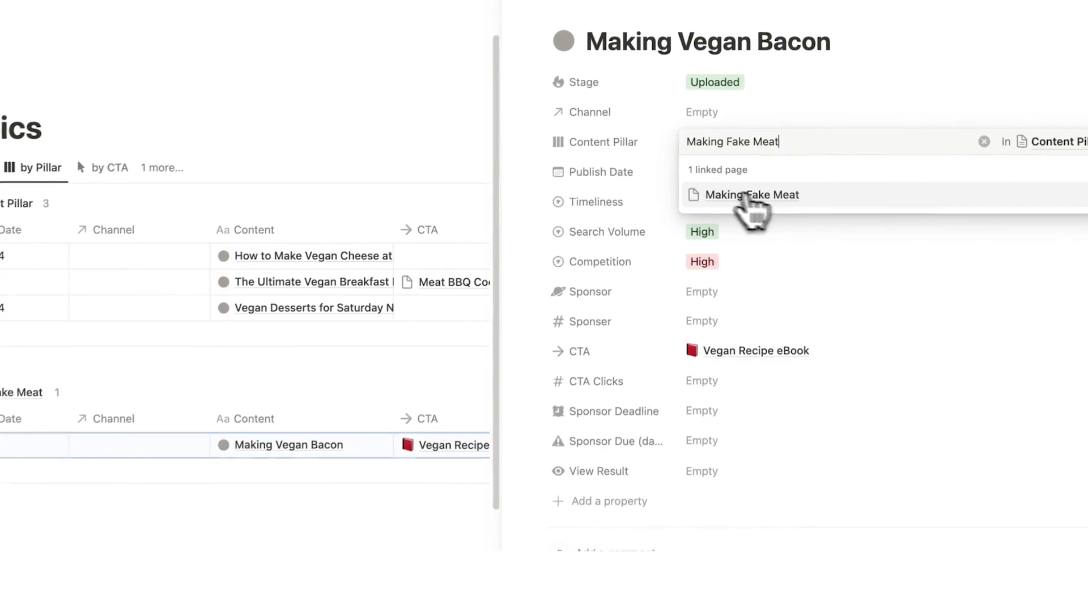
left_click(517, 17)
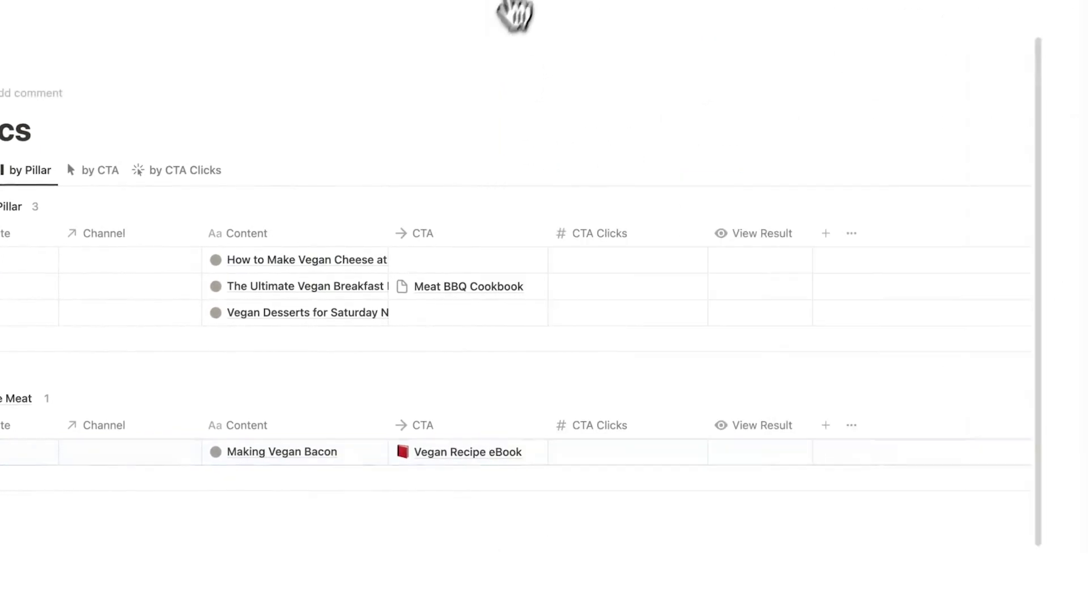
left_click(377, 260)
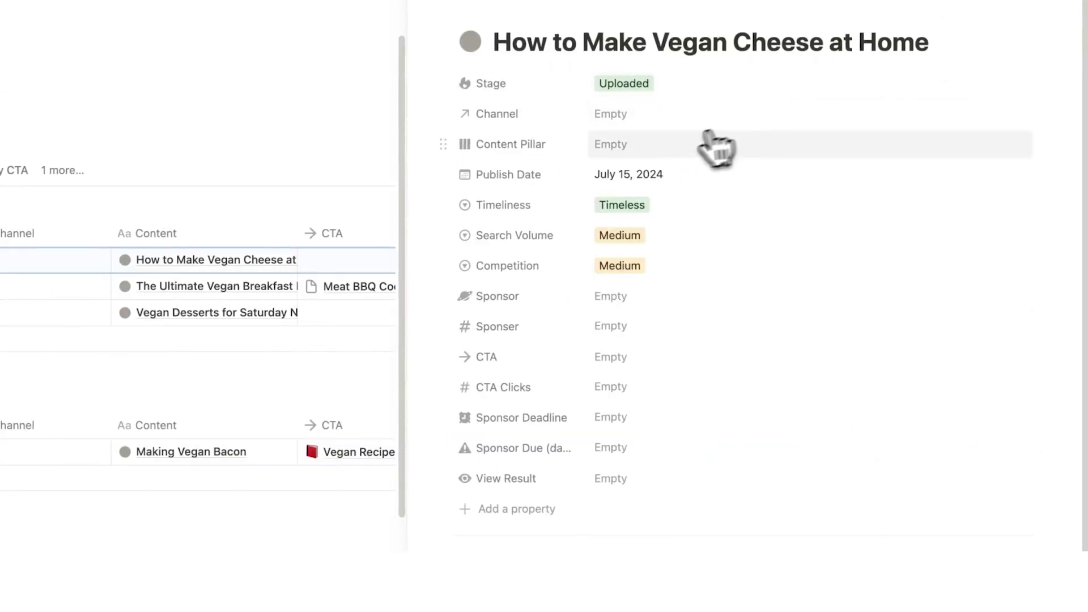
left_click(657, 145)
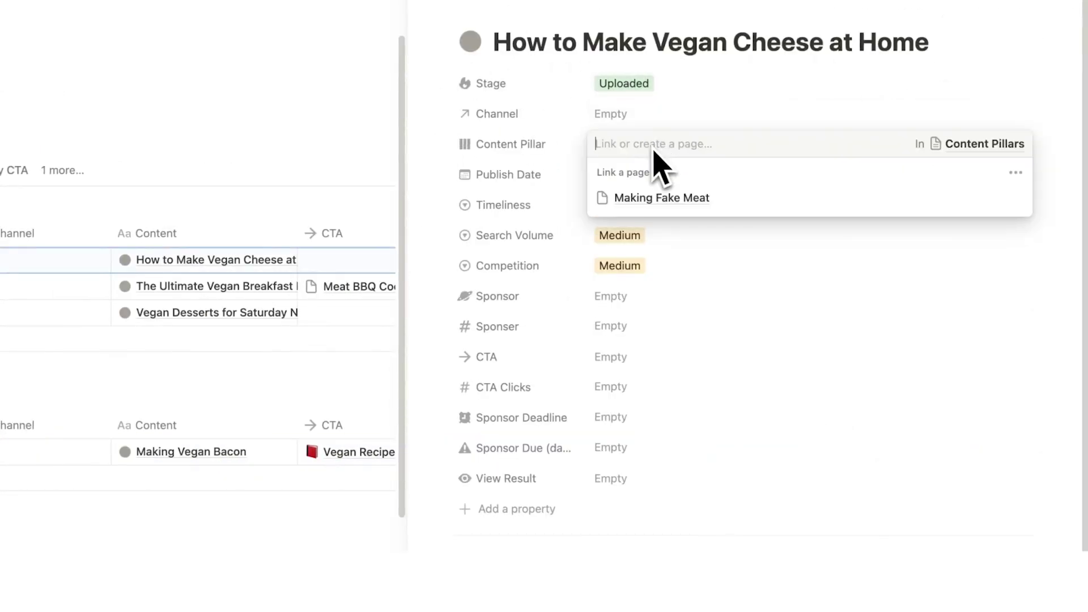
left_click(674, 198)
key("Escape")
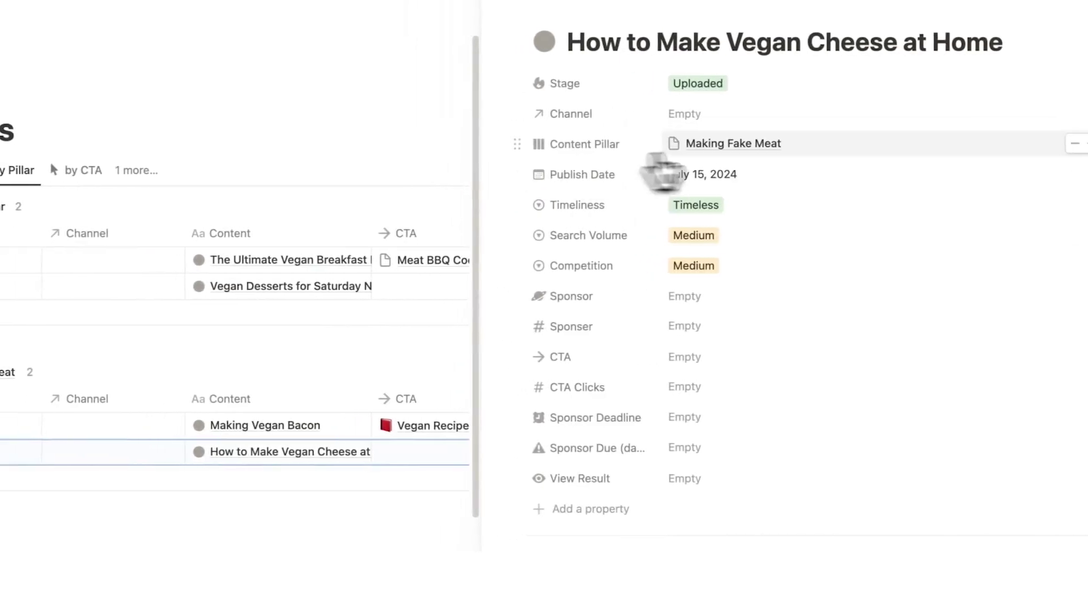
Step: Create a new Breakfast pillar for the breakfast post and begin a Desserts pillar
left_click(764, 164)
left_click_drag(630, 50, 782, 51)
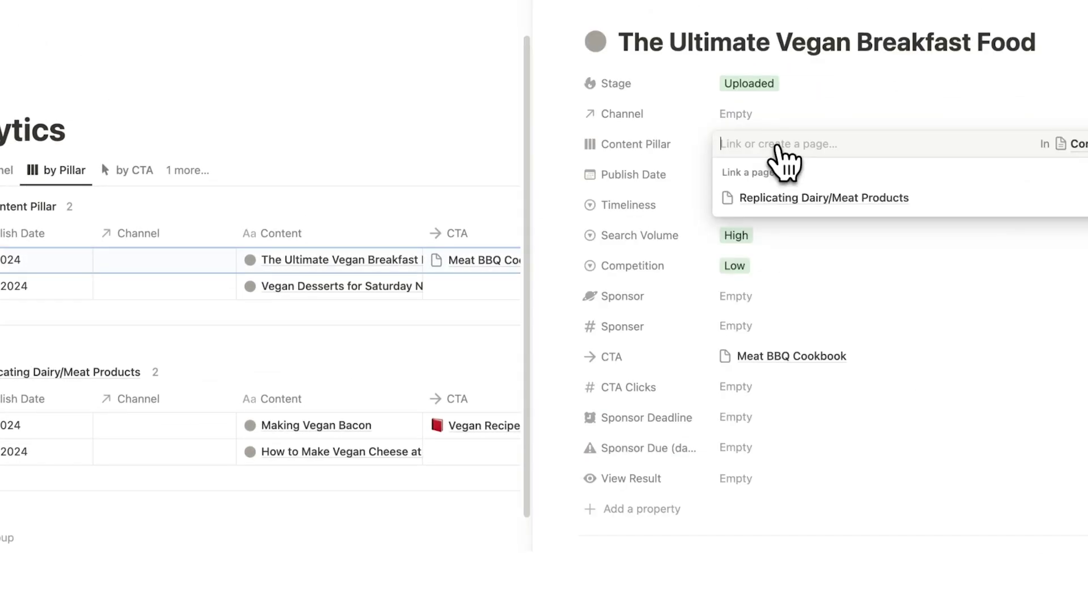
type("Breakfast")
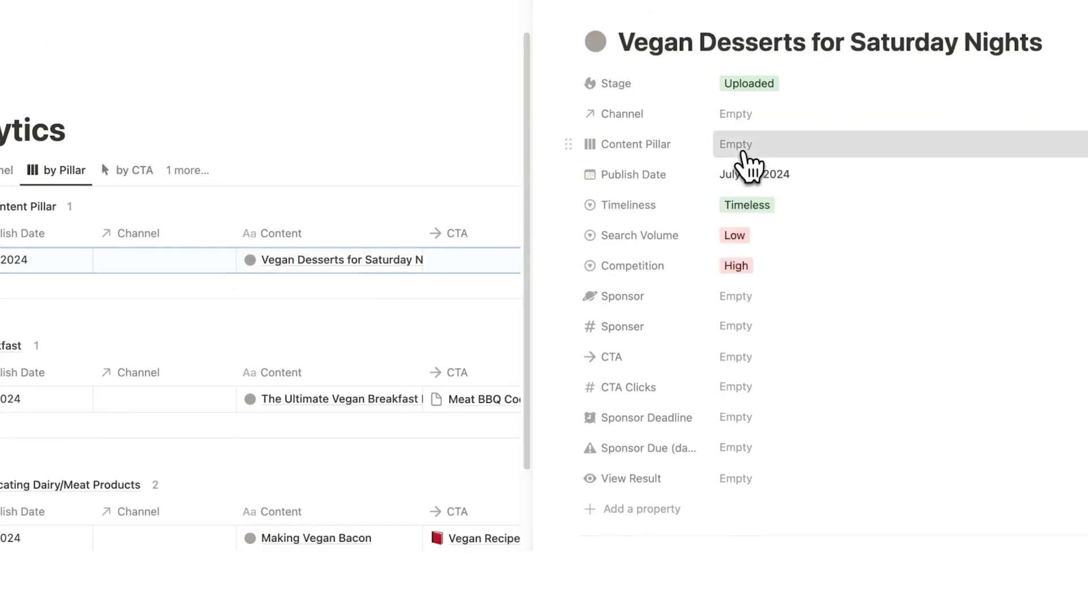
left_click(738, 148)
type("Des")
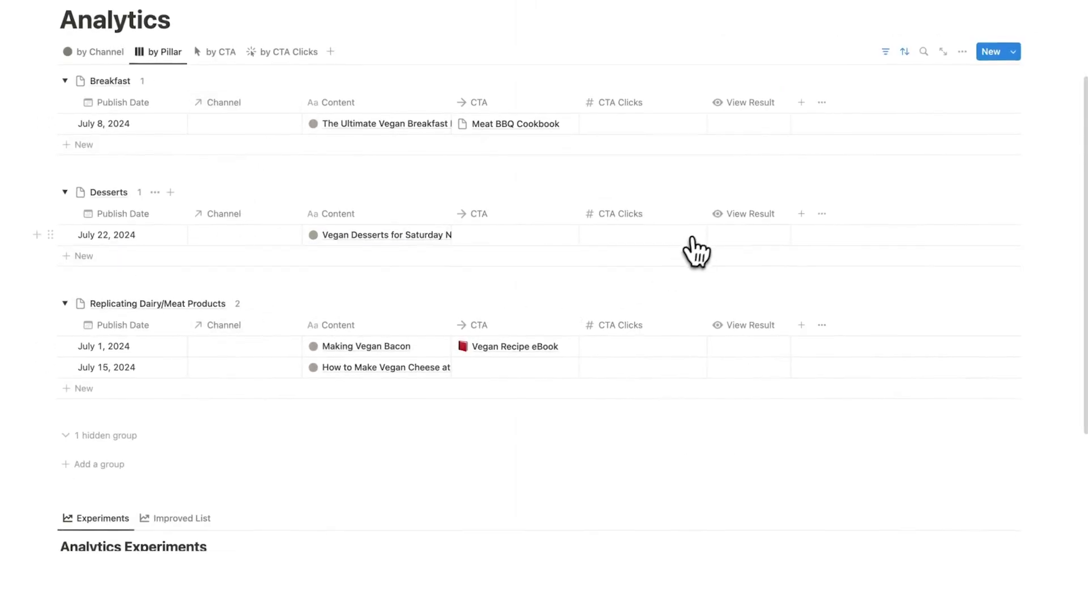
Step: Rate the breakfast post Above and the Saturday desserts post Under in View Result
left_click(745, 129)
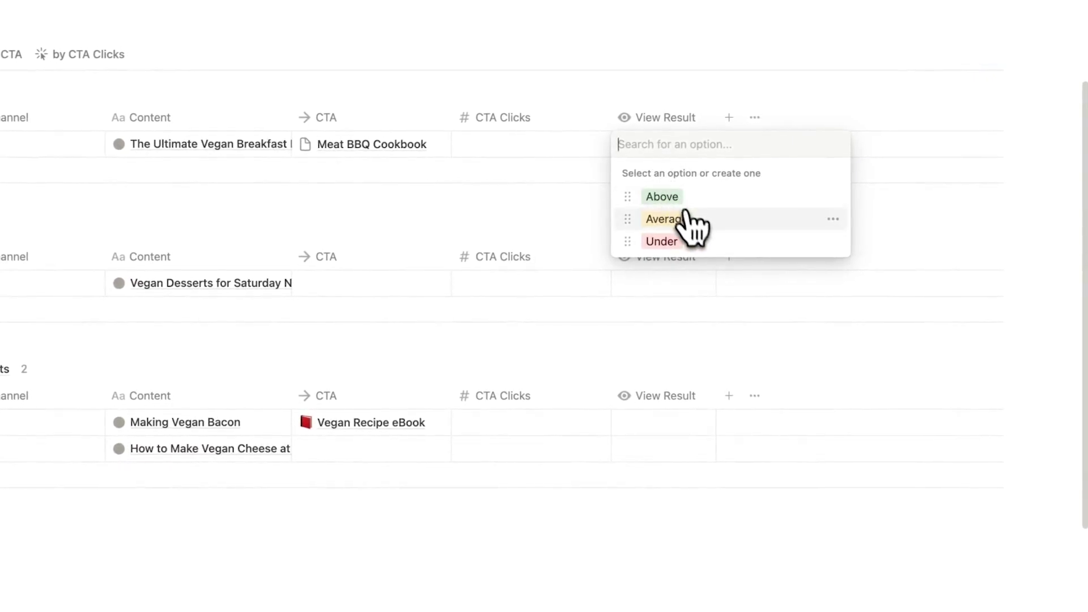
key("Escape")
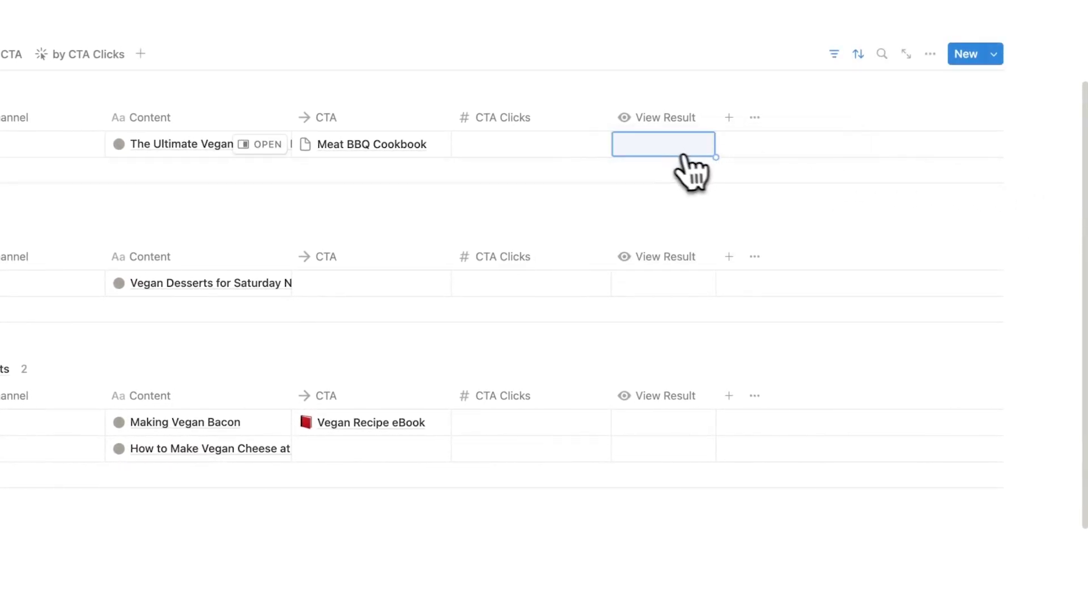
left_click(696, 148)
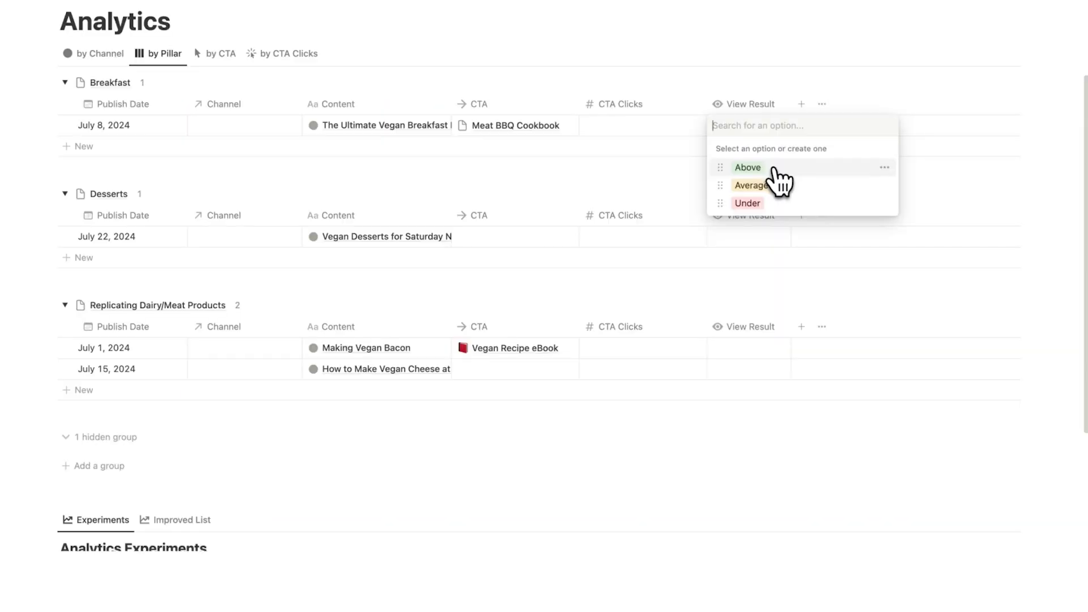
left_click(774, 169)
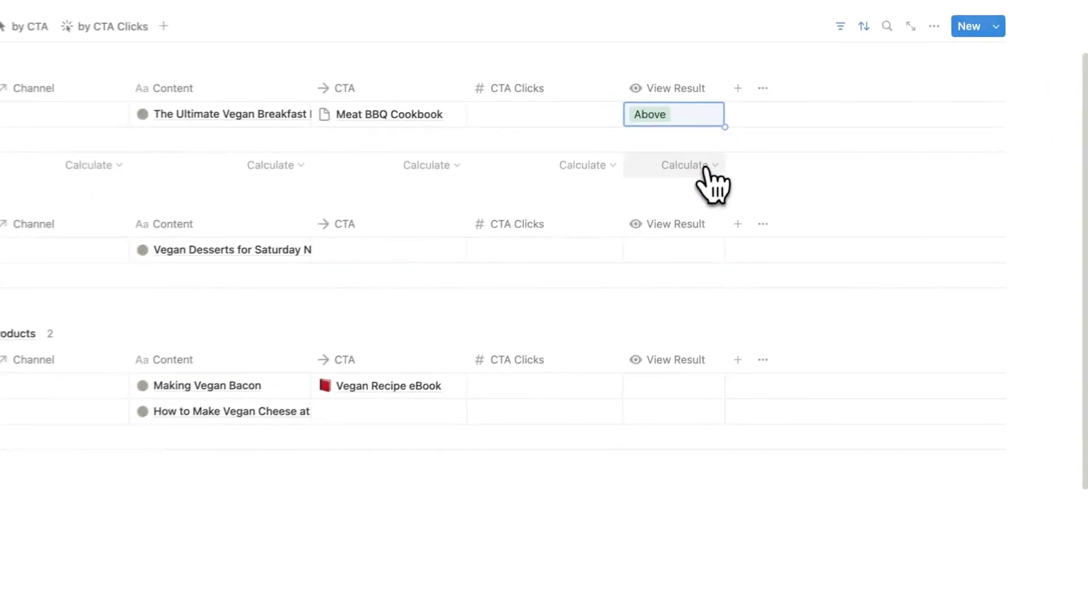
left_click(682, 249)
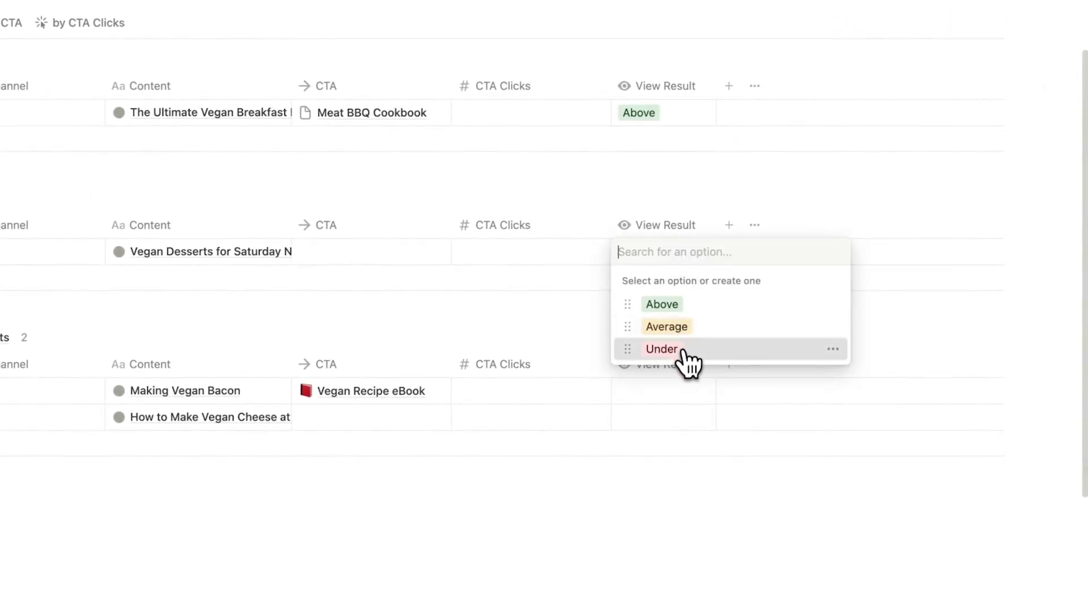
left_click(662, 349)
Step: Rate Making Vegan Bacon and the vegan cheese post Above
scroll(670, 335, "down", 5)
left_click(662, 131)
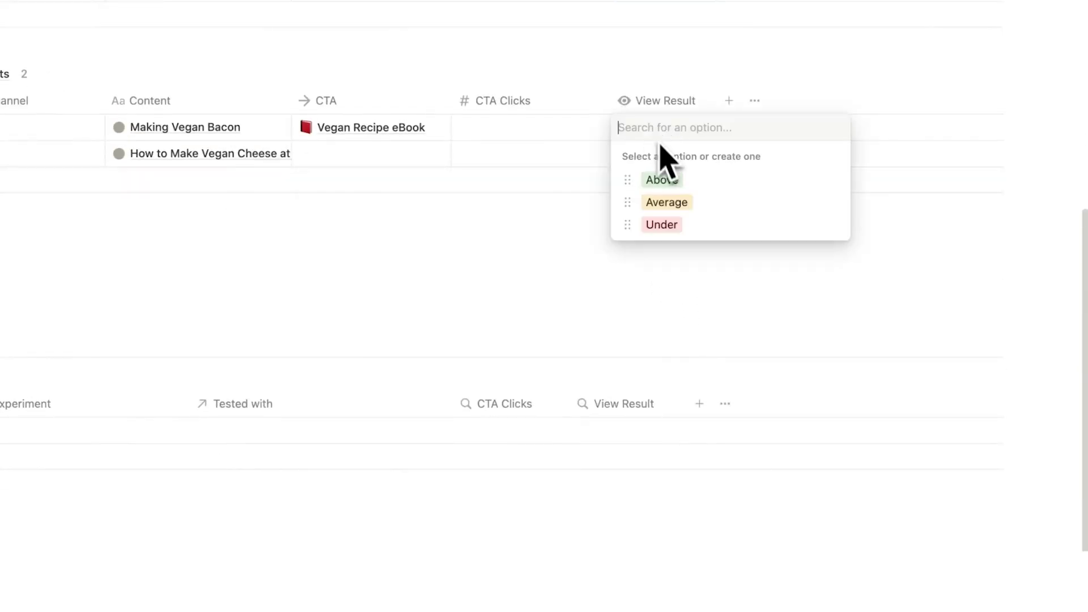
left_click(662, 180)
left_click(669, 156)
left_click(660, 205)
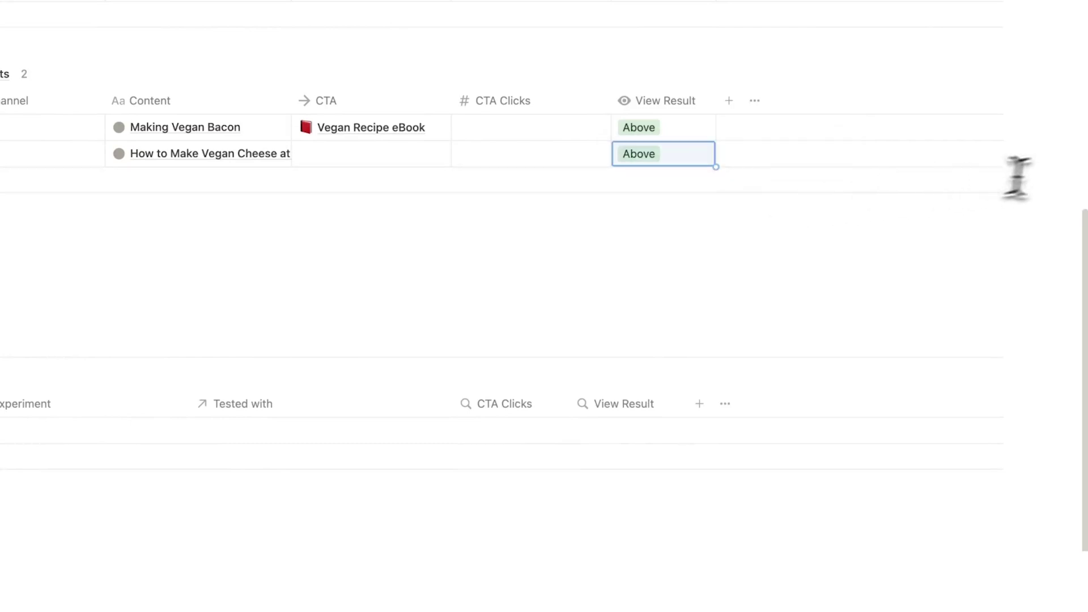
scroll(1003, 194, "up", 5)
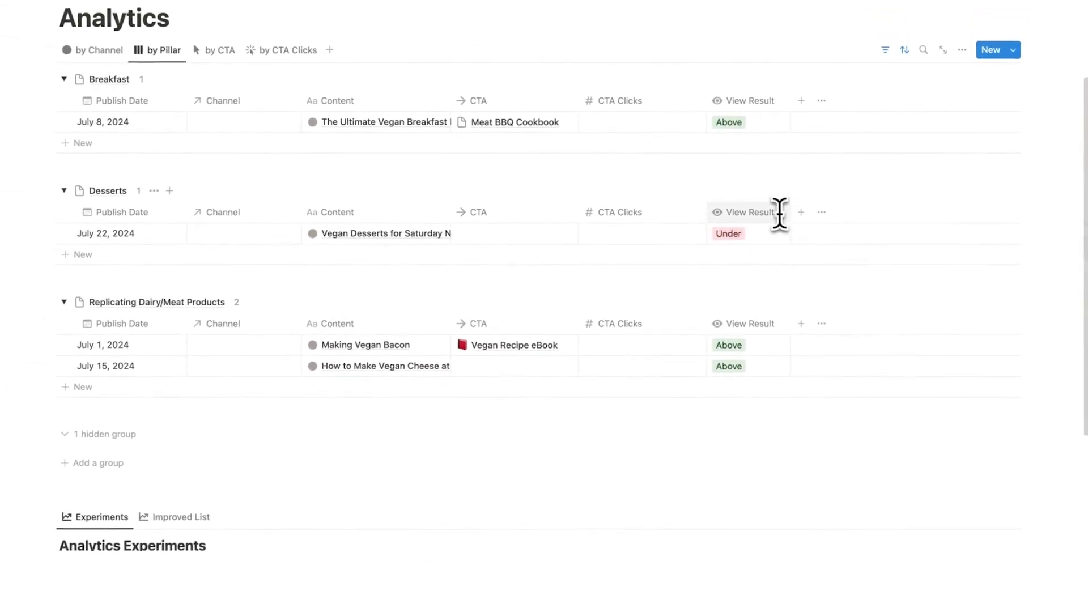
scroll(780, 213, "up", 1)
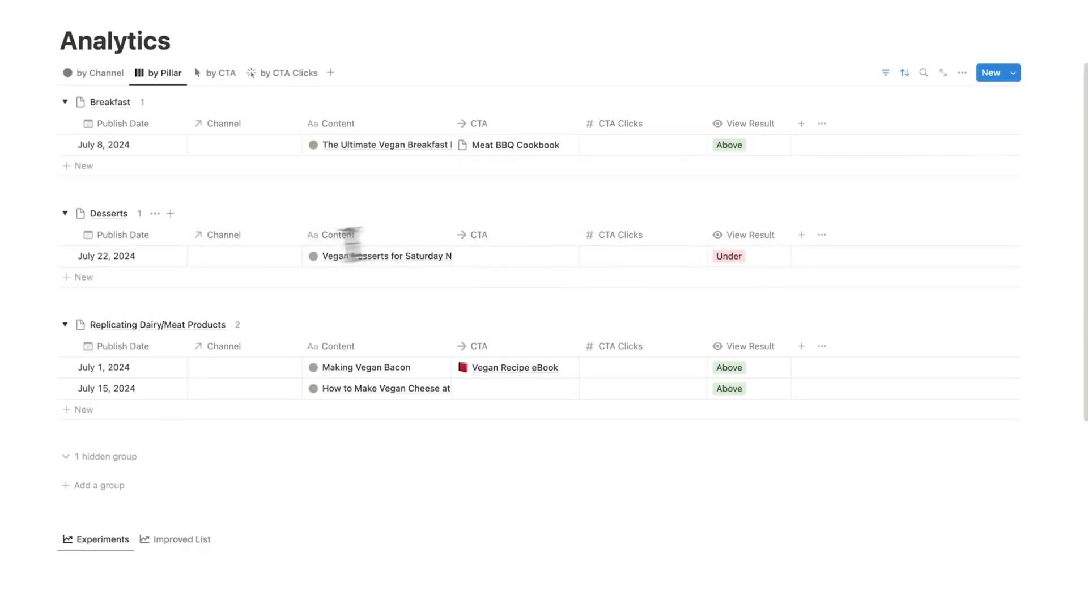
mouse_move(104, 279)
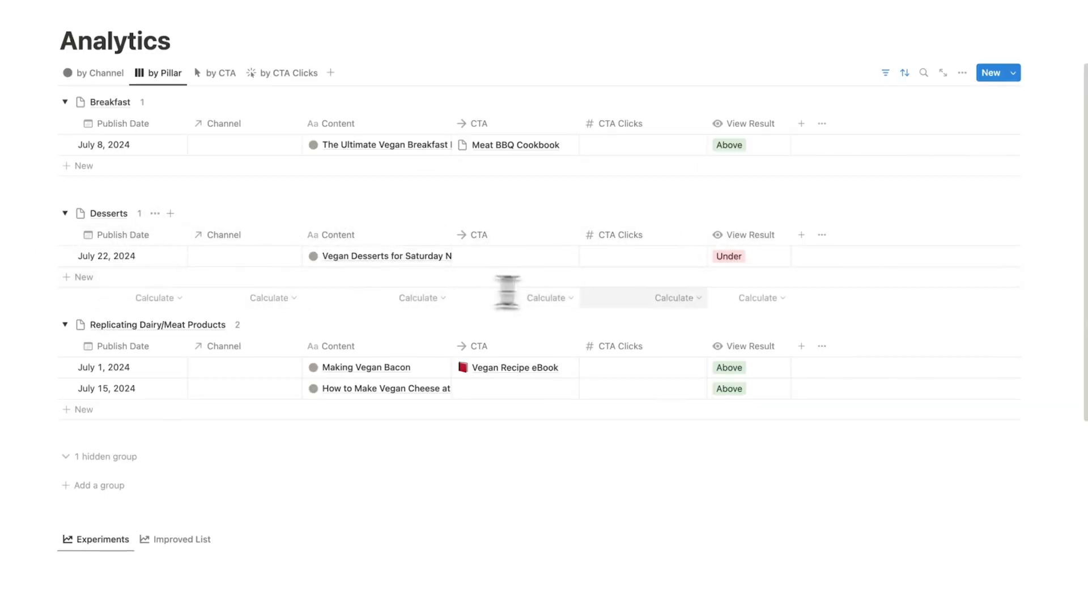
Step: Add a 'Vegan Chocolate Dessert' entry under Desserts and set its View Result to Under
left_click(85, 277)
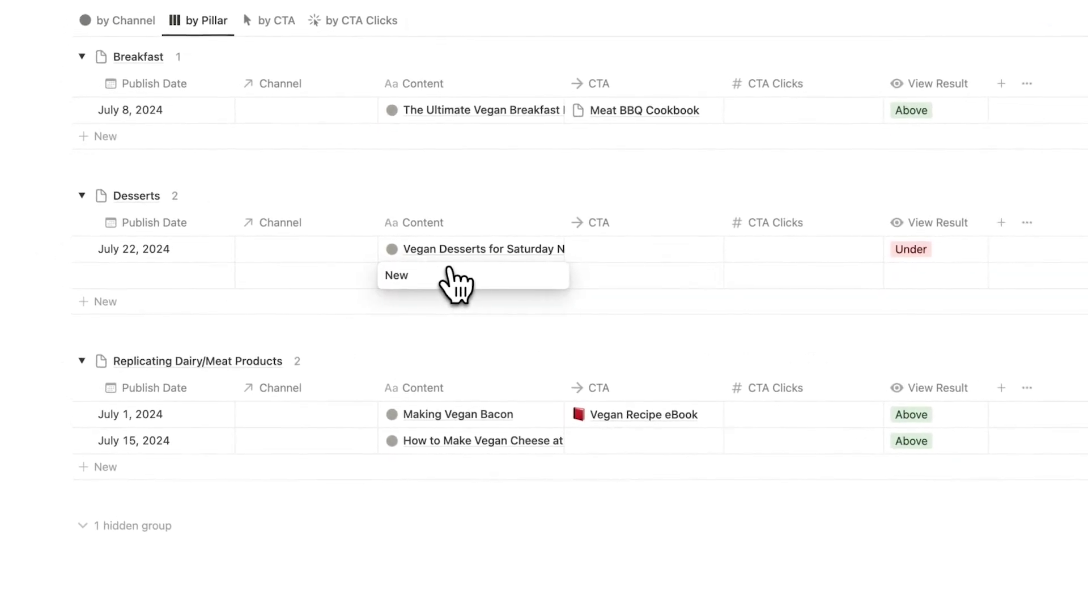
type("Vegan Chocolate Dessert")
key("Return")
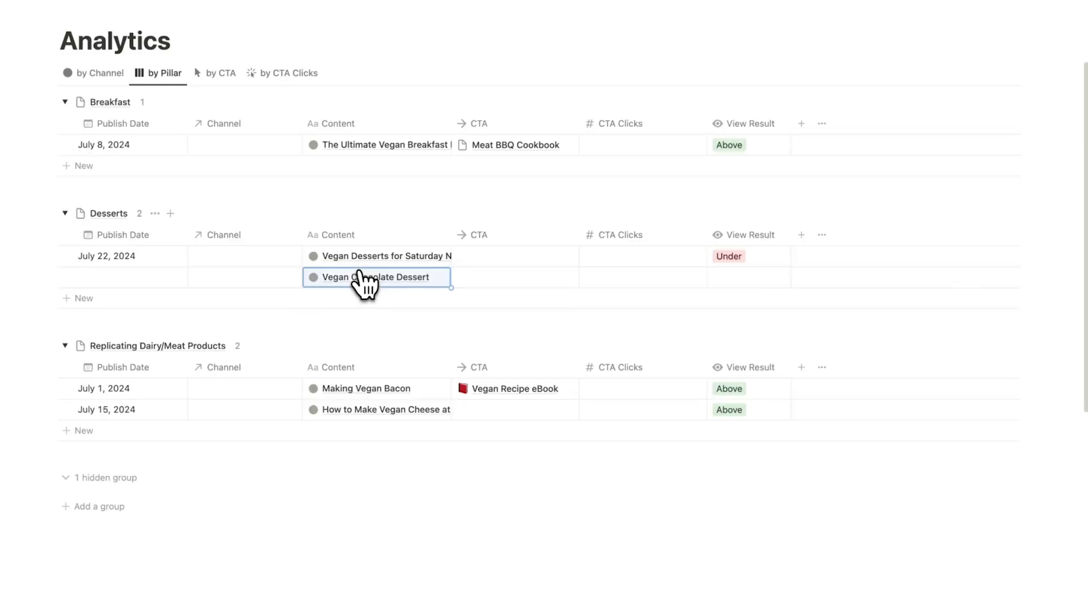
left_click(929, 276)
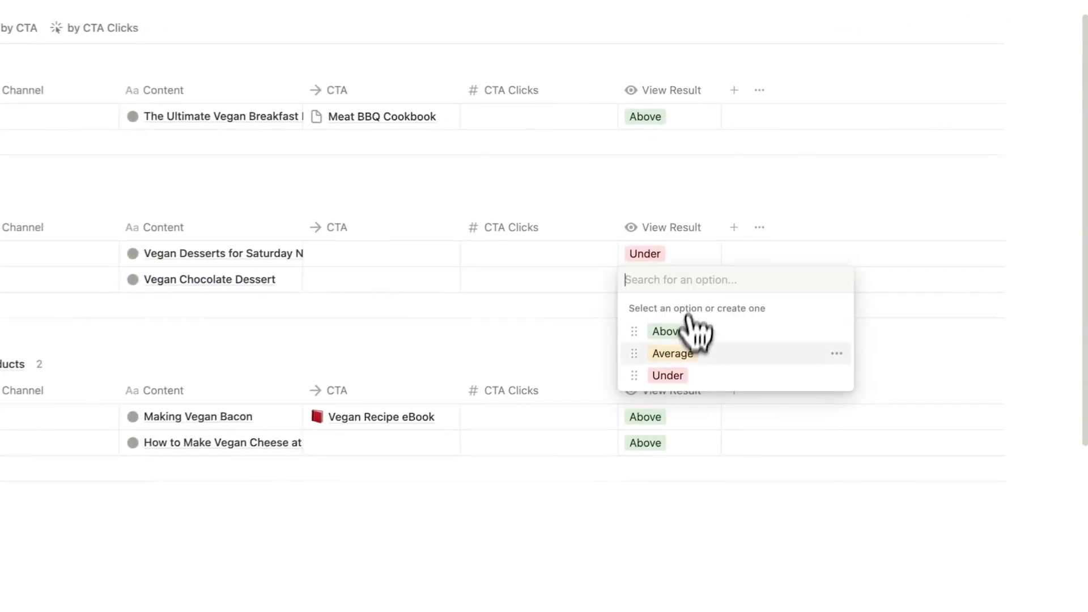
left_click(668, 375)
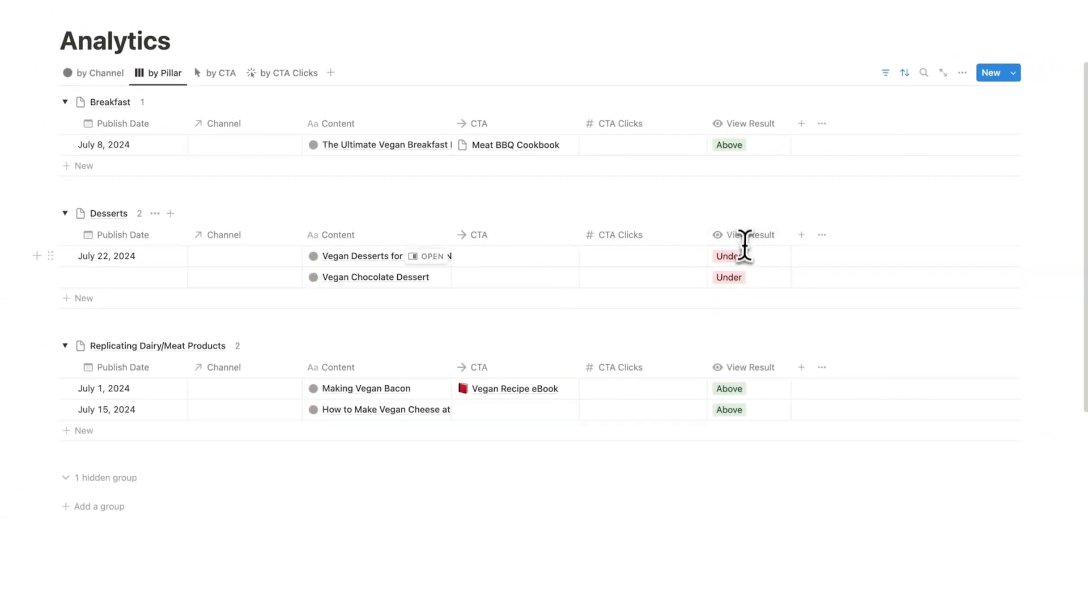
scroll(748, 270, "down", 1)
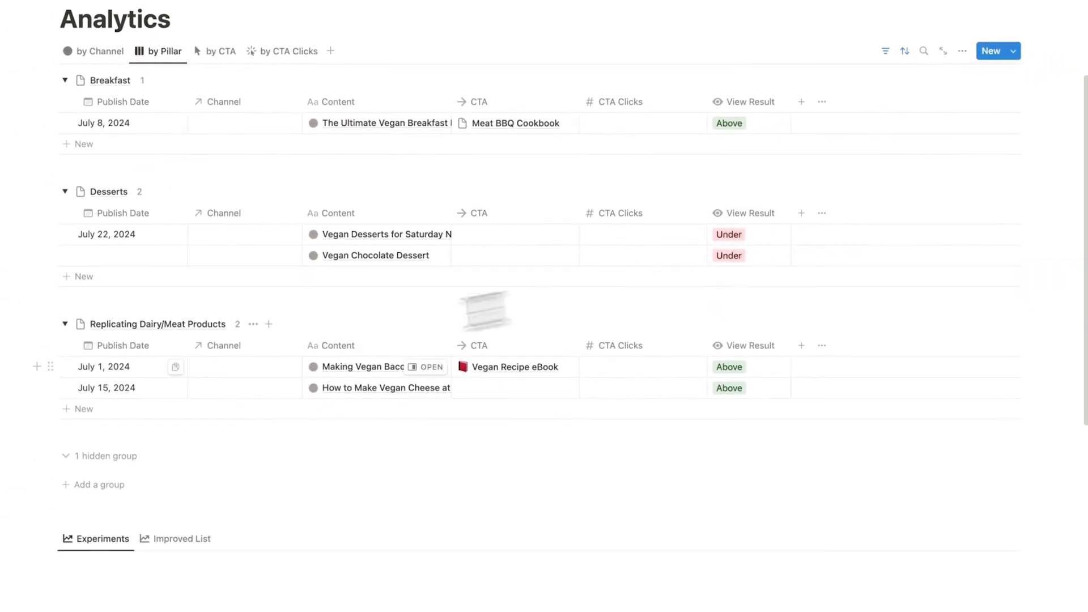
scroll(272, 350, "down", 4)
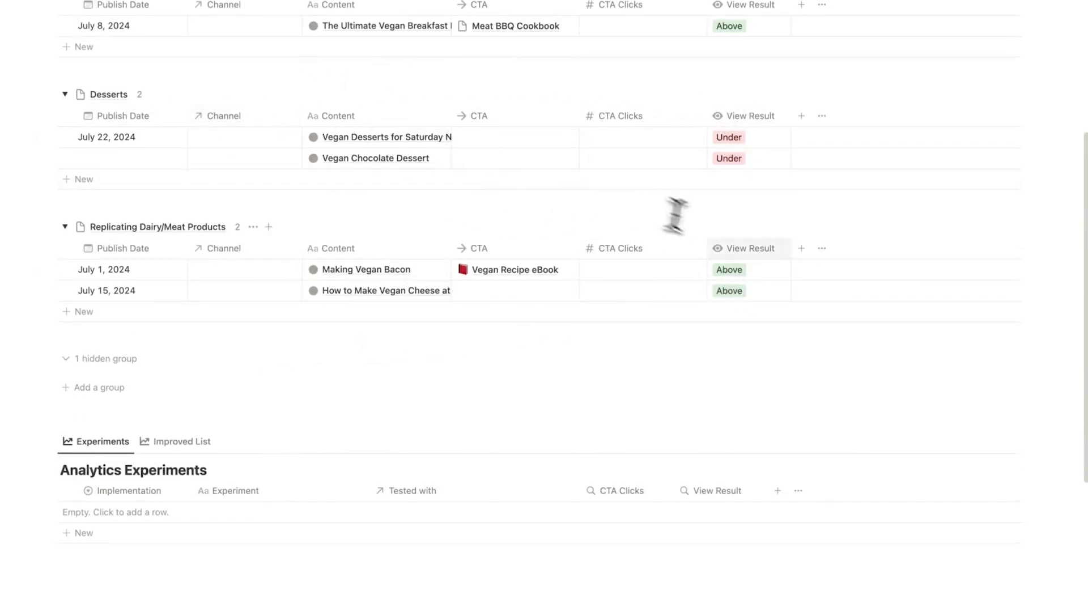
scroll(713, 261, "up", 5)
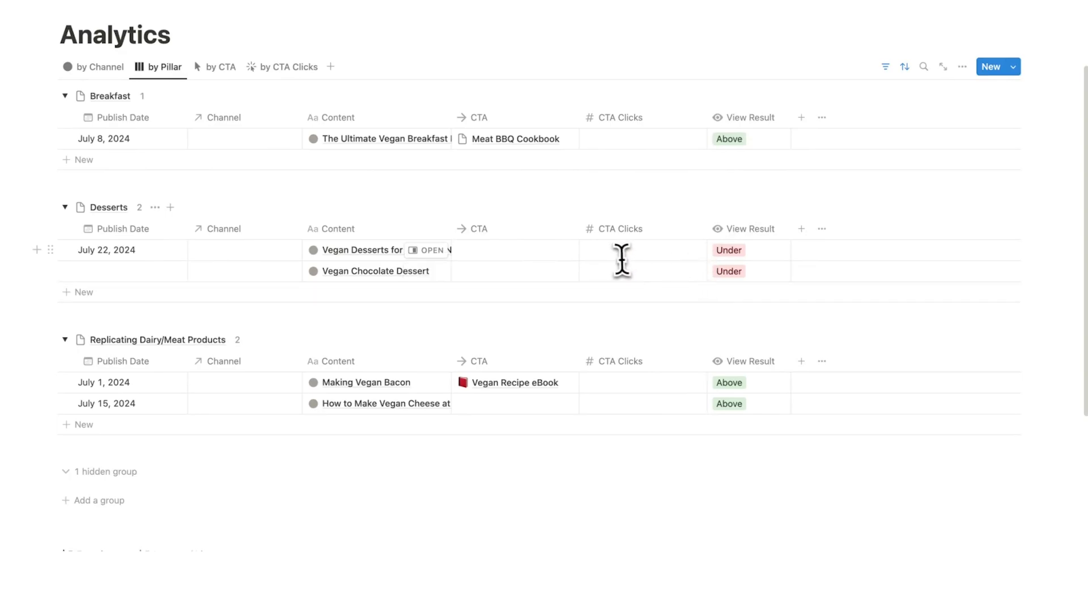
Step: In the by CTA view, enter CTA Clicks of 10 for Making Vegan Bacon and 0 for the breakfast post
left_click(218, 66)
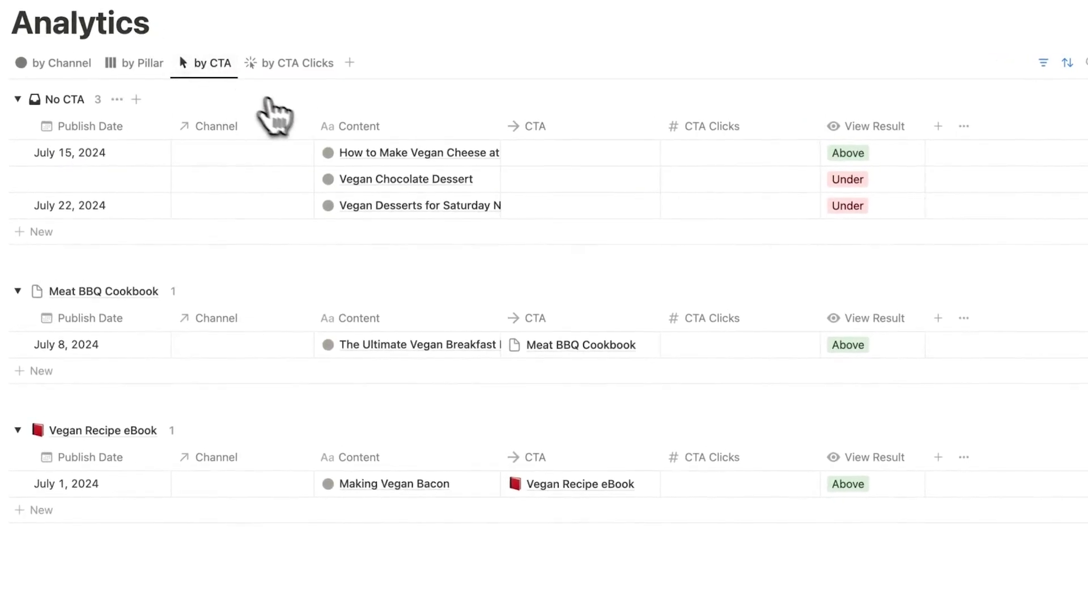
left_click(716, 488)
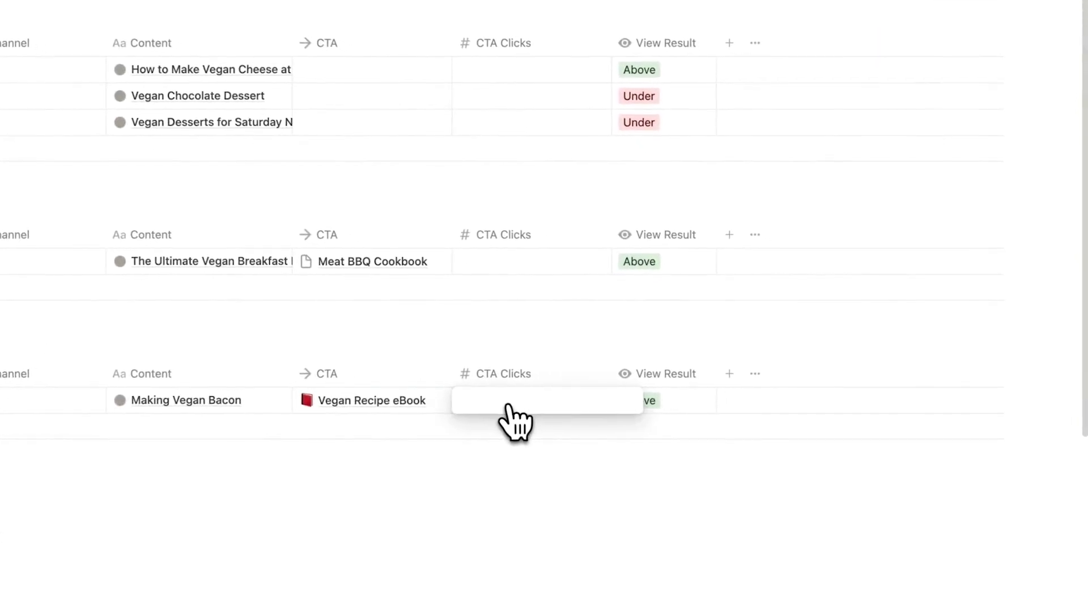
type("10")
key("Return")
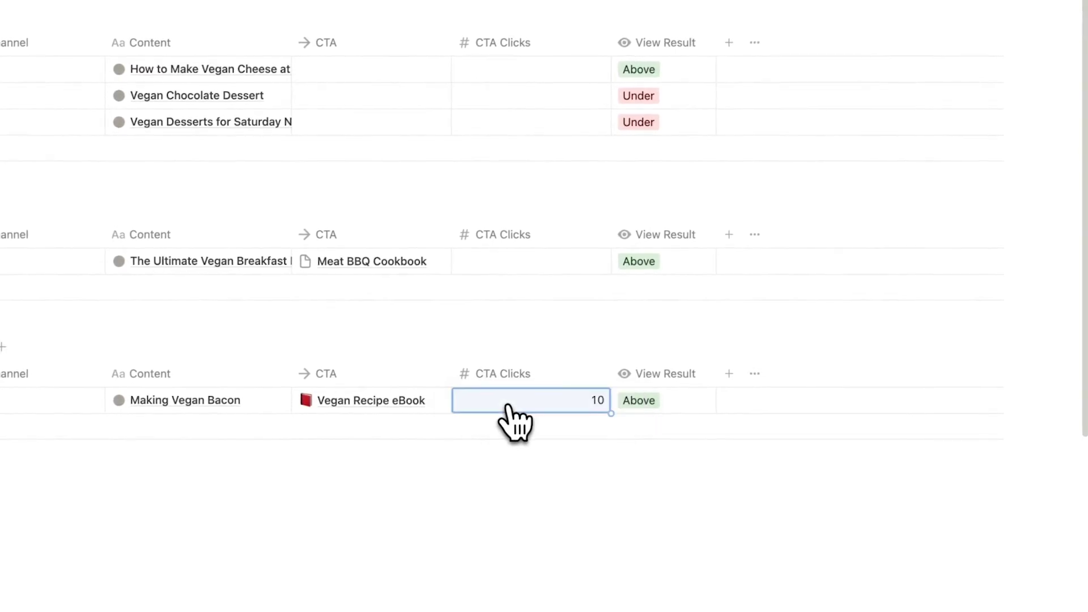
left_click(574, 266)
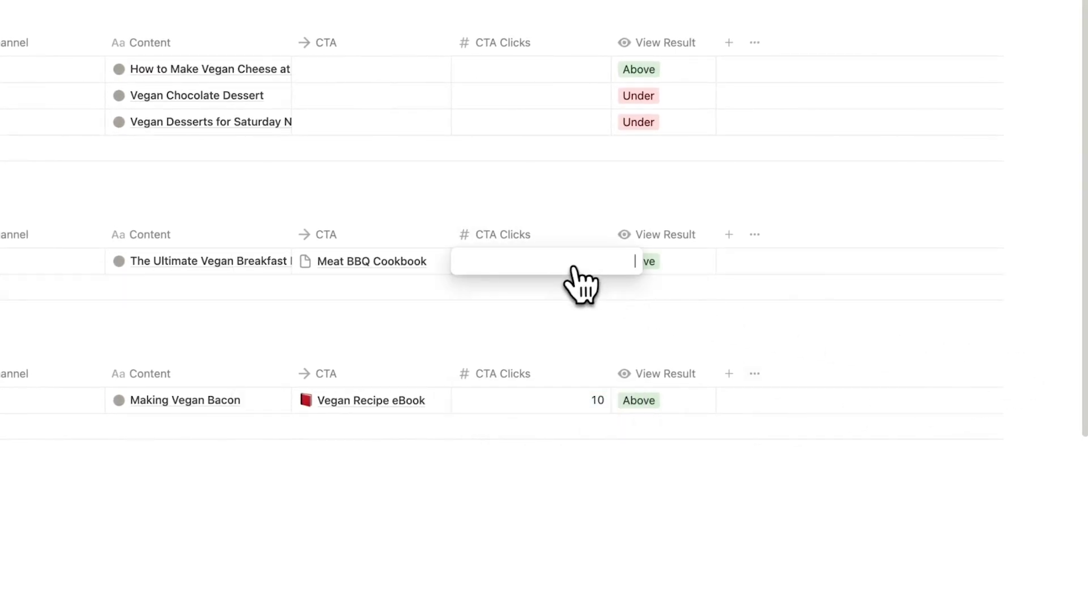
key("Return")
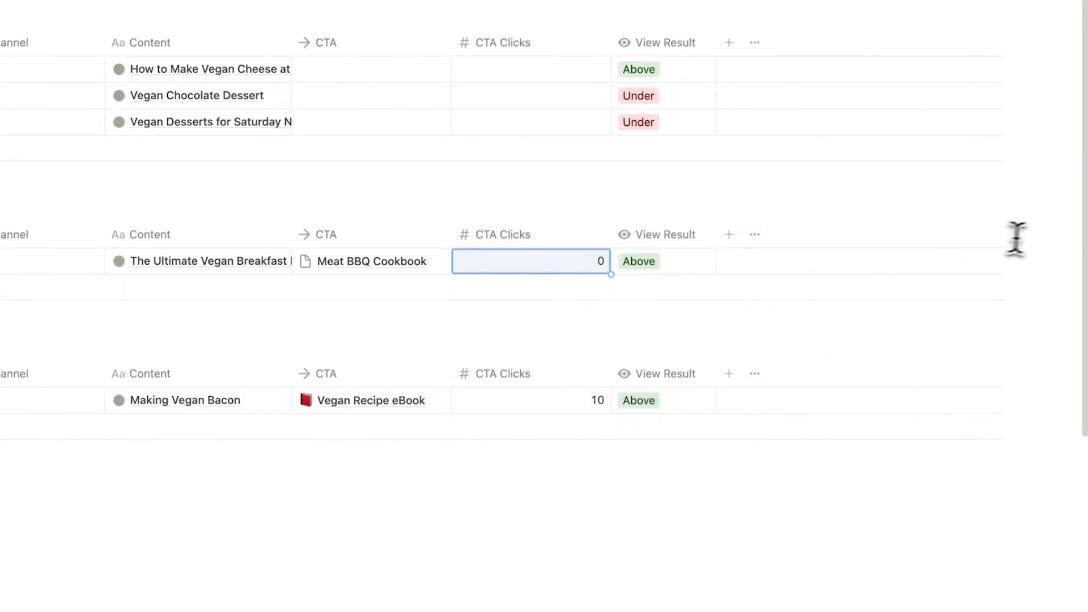
key("Escape")
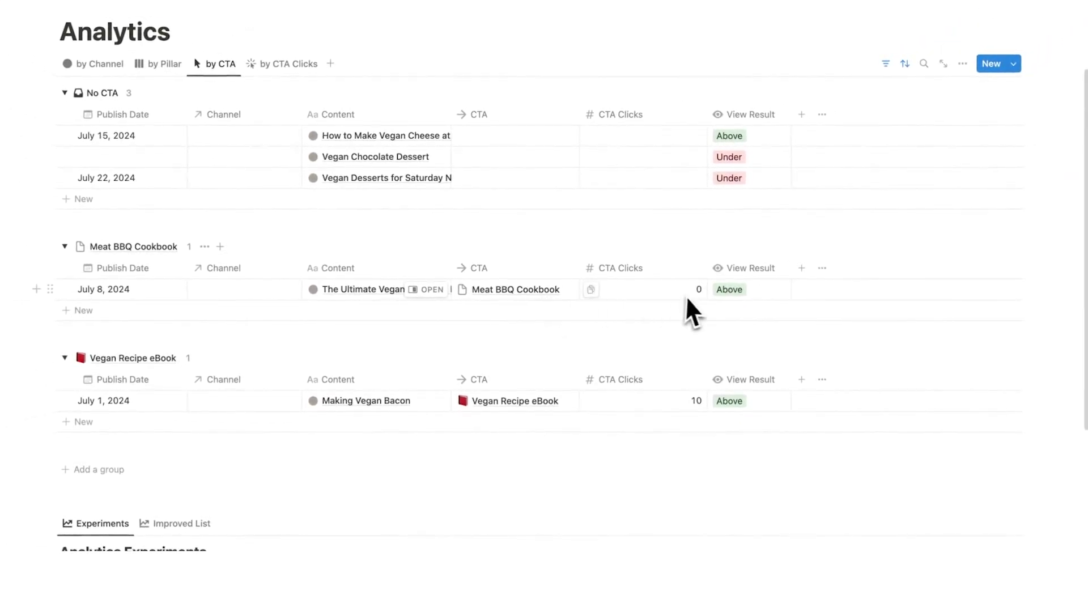
scroll(683, 295, "down", 3)
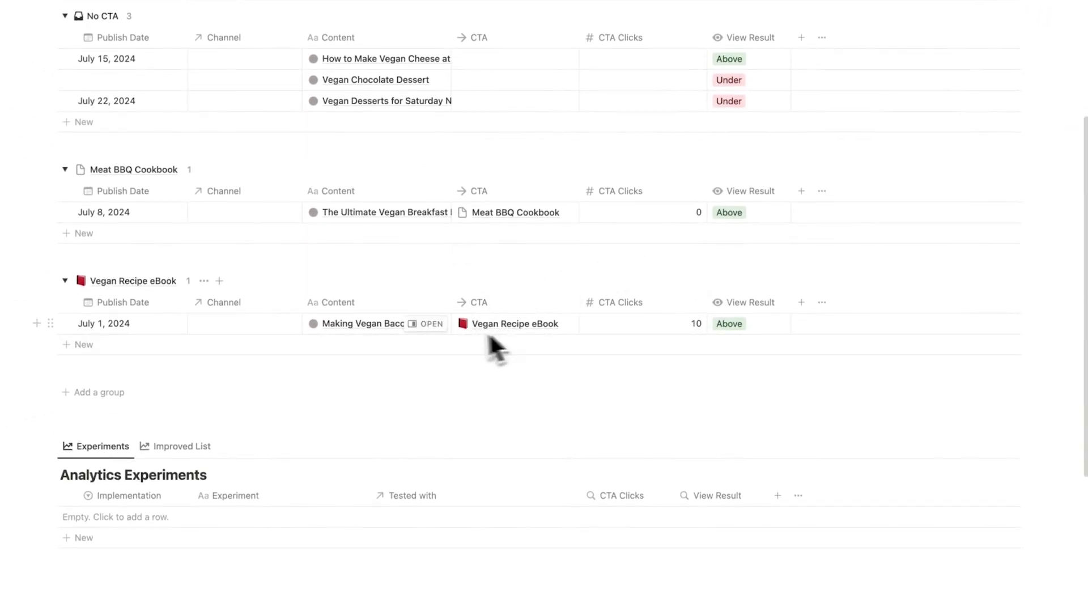